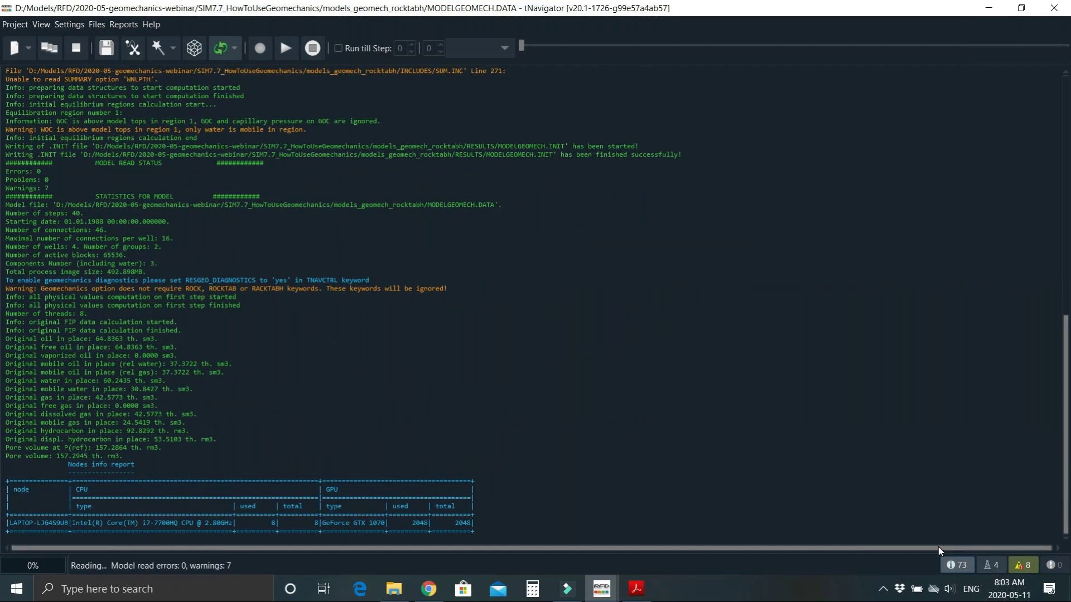
Step: Review the model log for the total active grid blocks and the geomechanics triangulation information, including the total tetrahedra added
scroll(507, 482, up, 9)
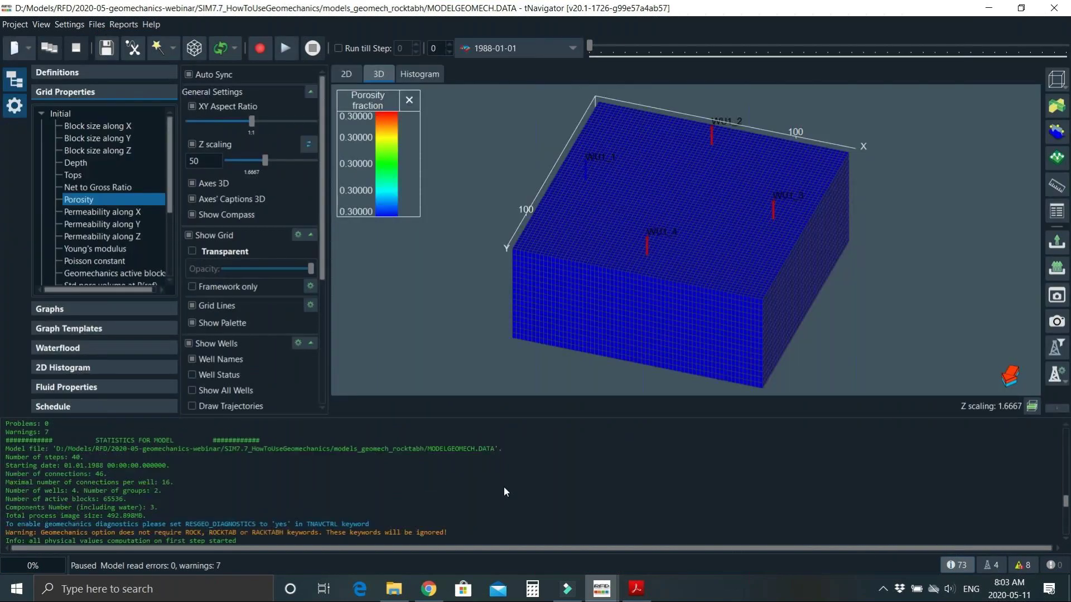
scroll(503, 486, up, 5)
scroll(504, 487, down, 1)
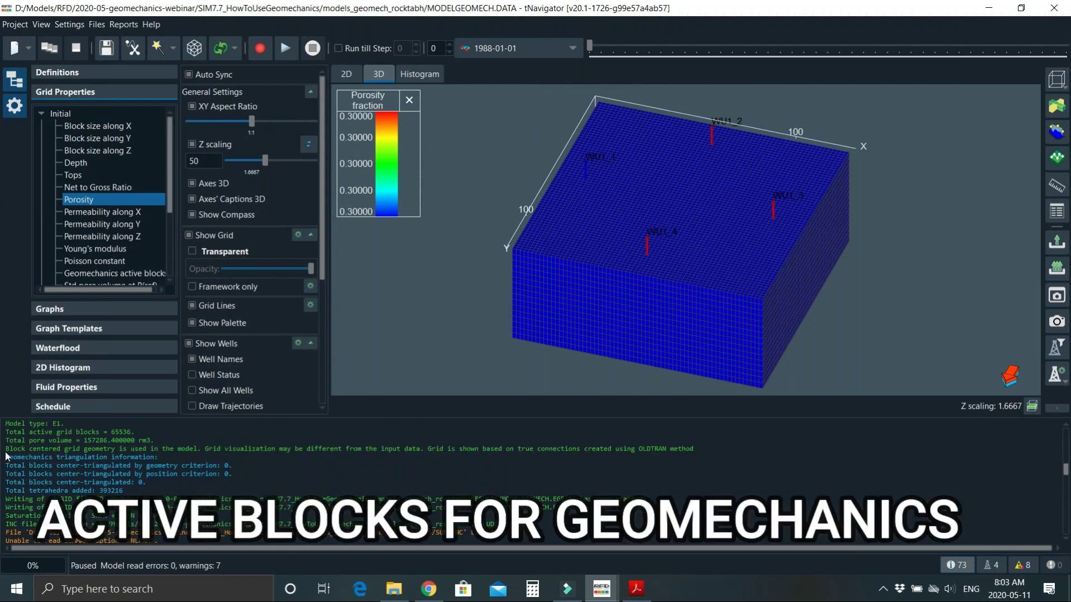
drag(6, 454, 6, 491)
click(140, 489)
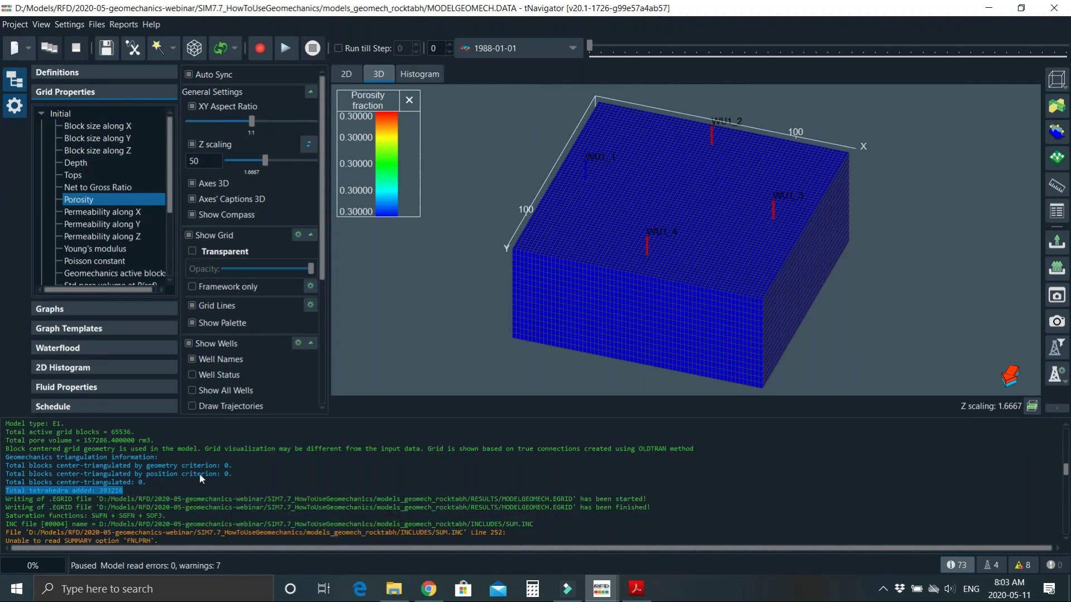
drag(109, 432, 128, 433)
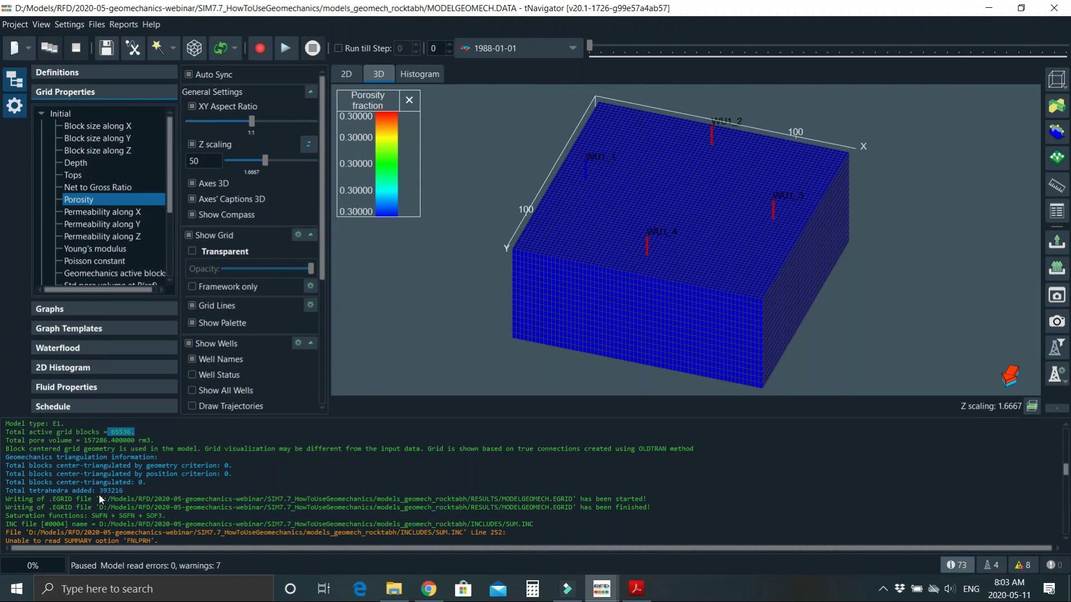
drag(98, 493, 123, 496)
click(227, 490)
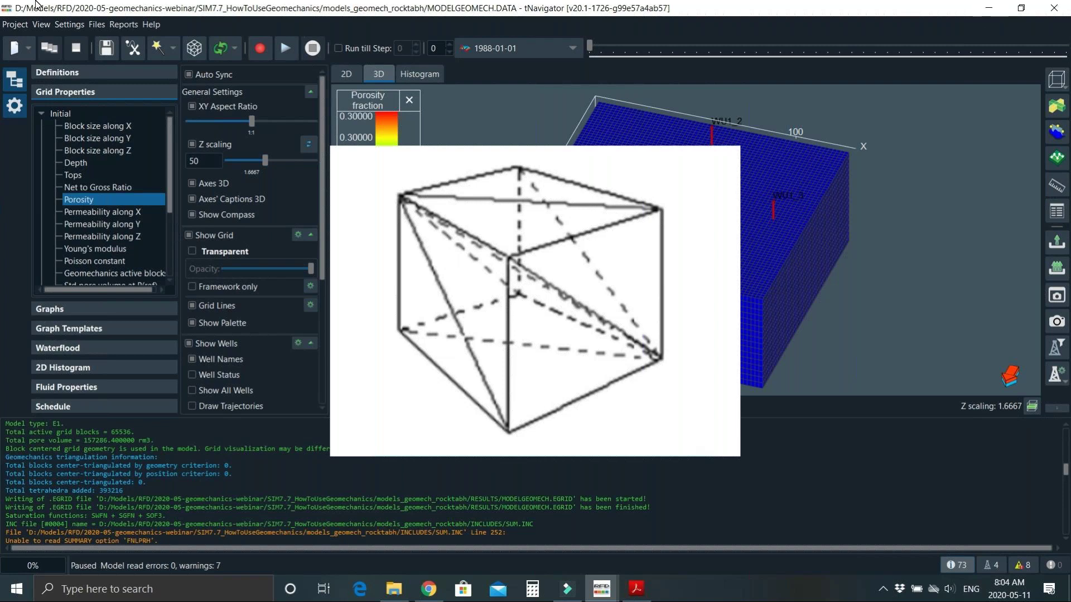
Step: Open the model's MODELGEOMECH.DATA file and highlight the GEOMECH keyword block with the 'FE' option in the RUNSPEC section
click(96, 24)
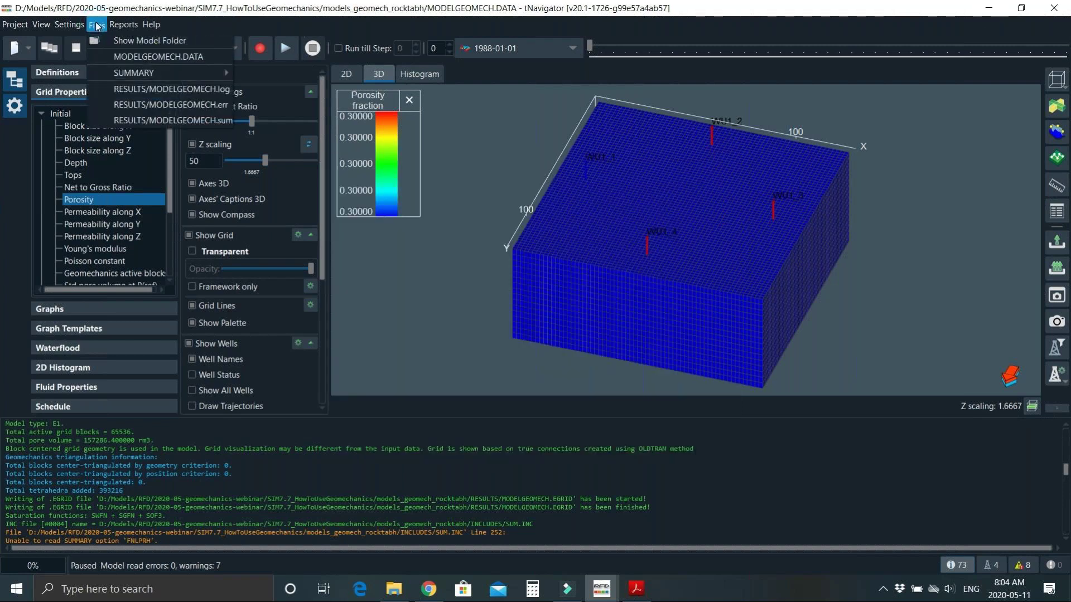
click(114, 57)
drag(41, 183, 45, 205)
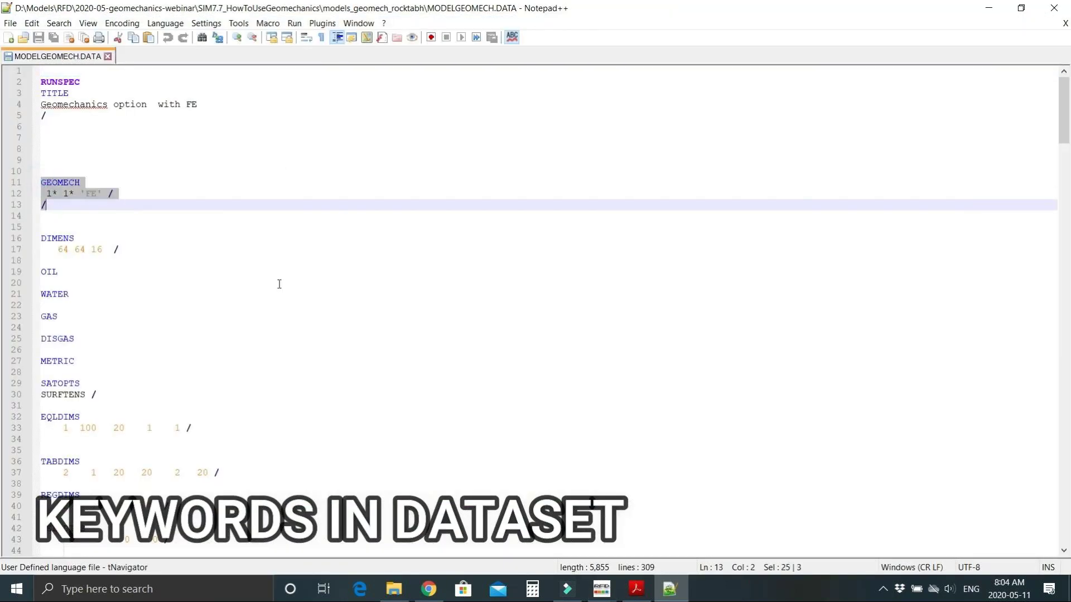
Step: Highlight the YOUNGMOD and POISSONR lines in the data file's GRID section, and close the file
scroll(373, 318, down, 6)
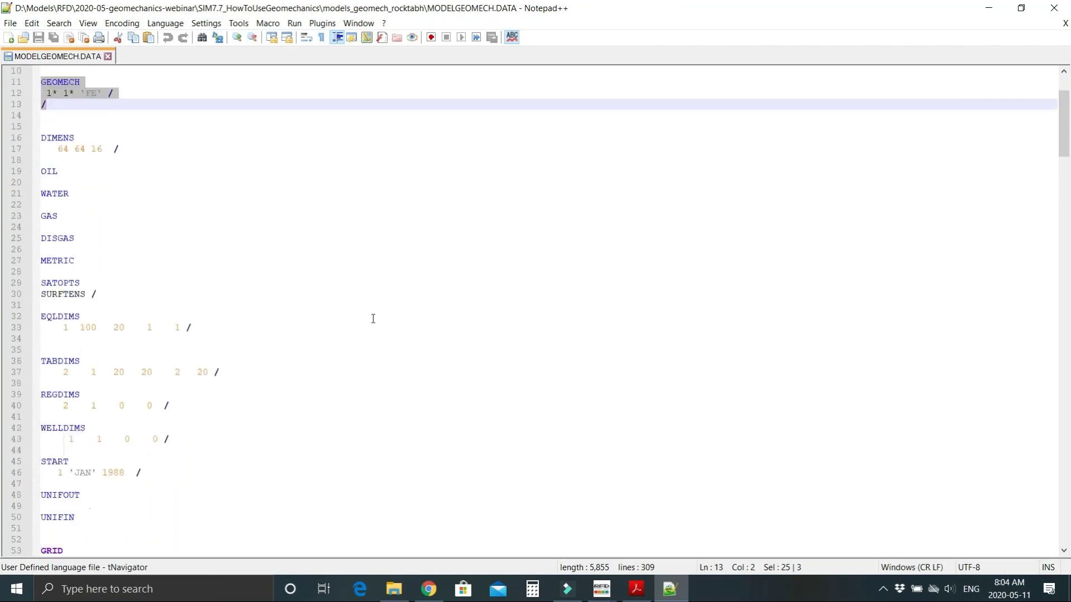
scroll(373, 318, down, 5)
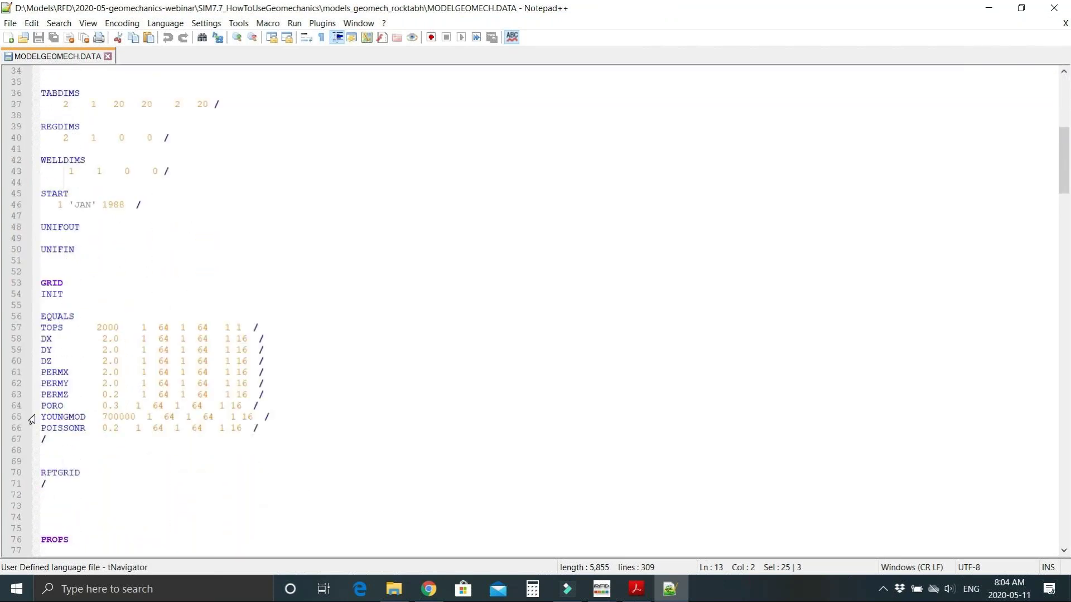
drag(41, 417, 276, 428)
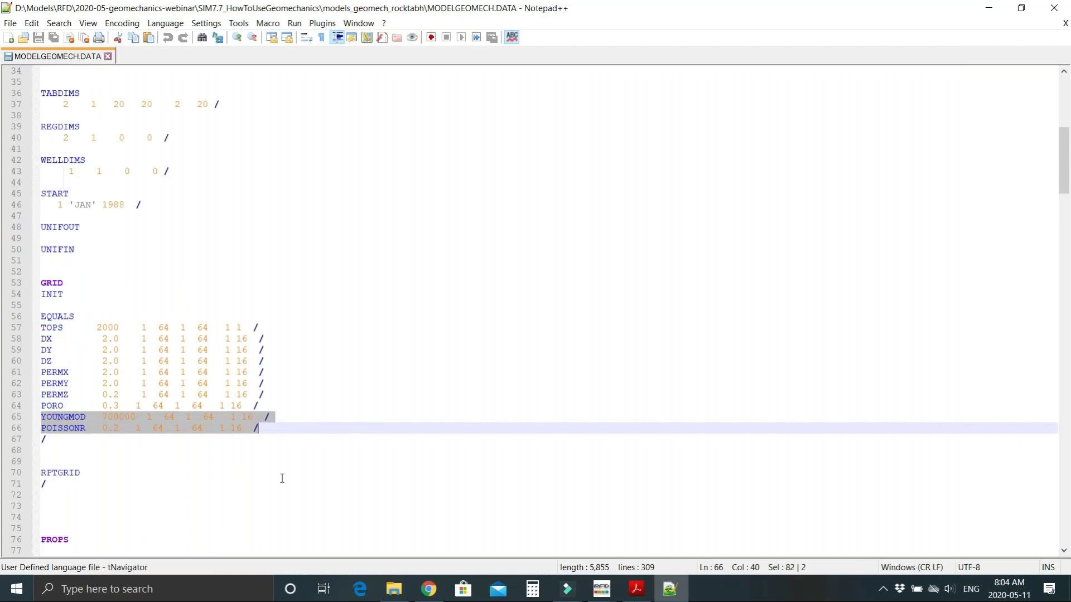
click(52, 448)
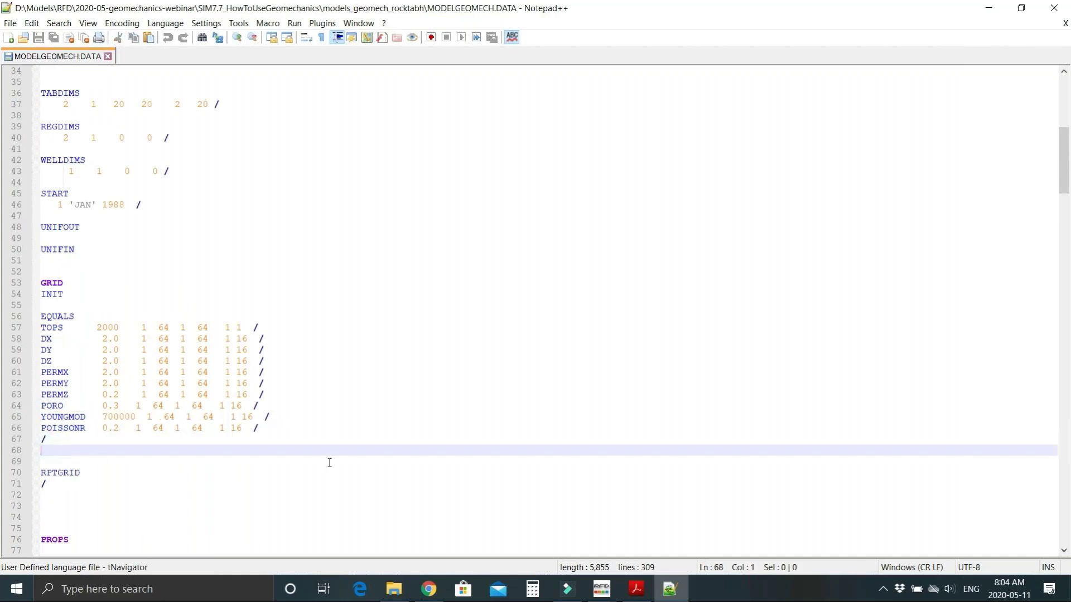
click(1059, 12)
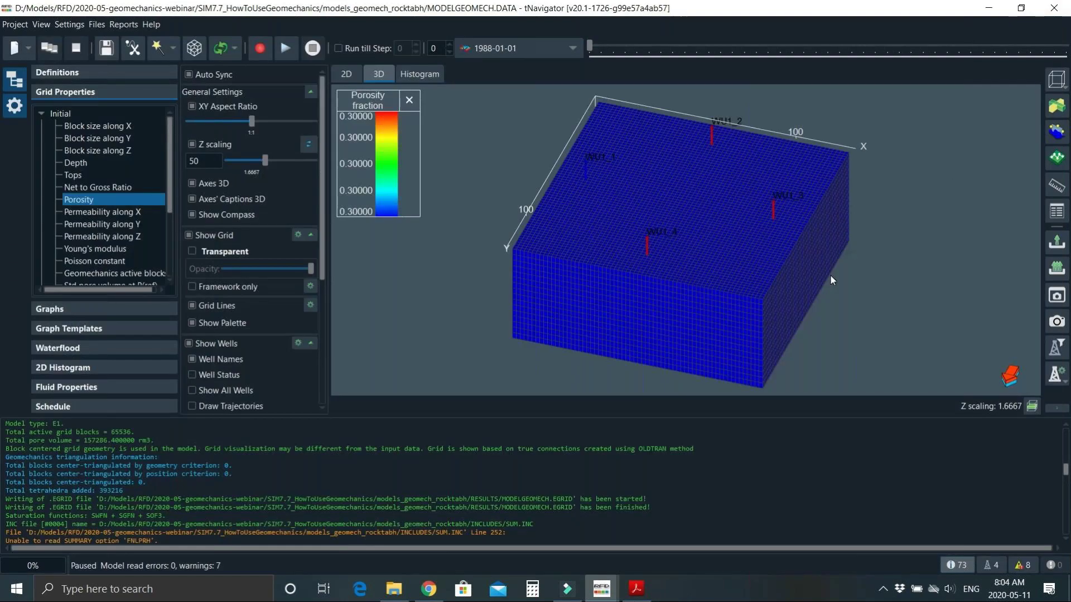
Step: Display the initial Geomechanics active blocks property on the 3D grid and widen the colour legend to fit its full name
scroll(102, 169, down, 3)
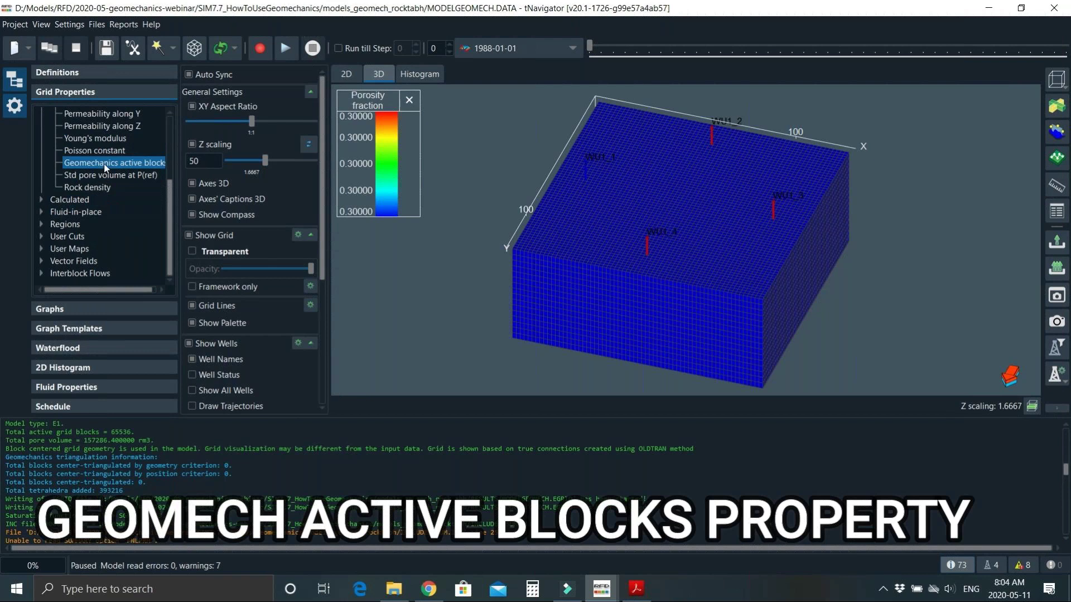
click(105, 166)
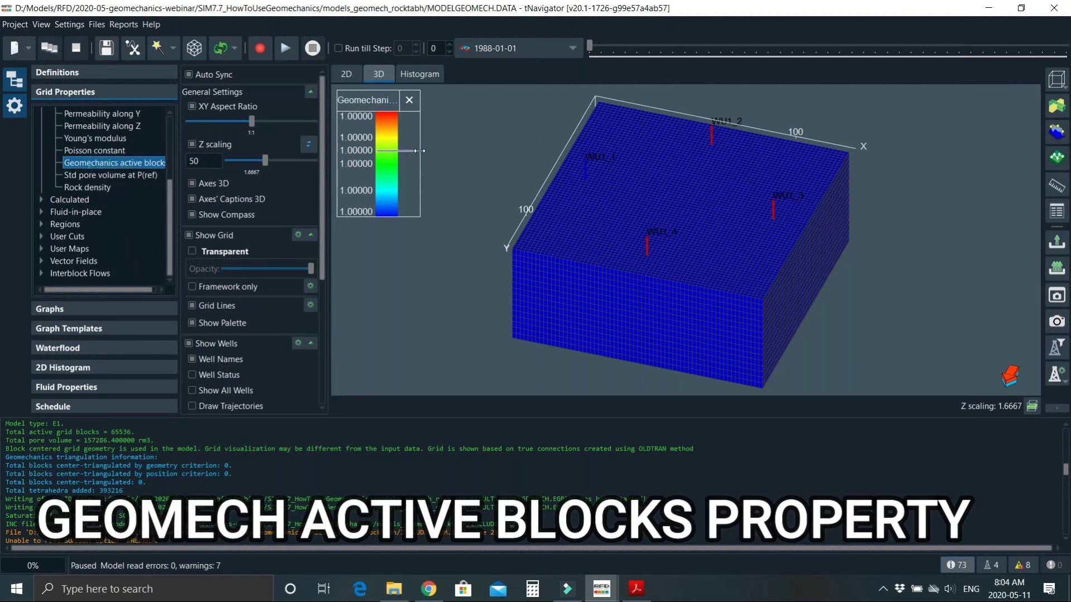
drag(419, 150, 488, 145)
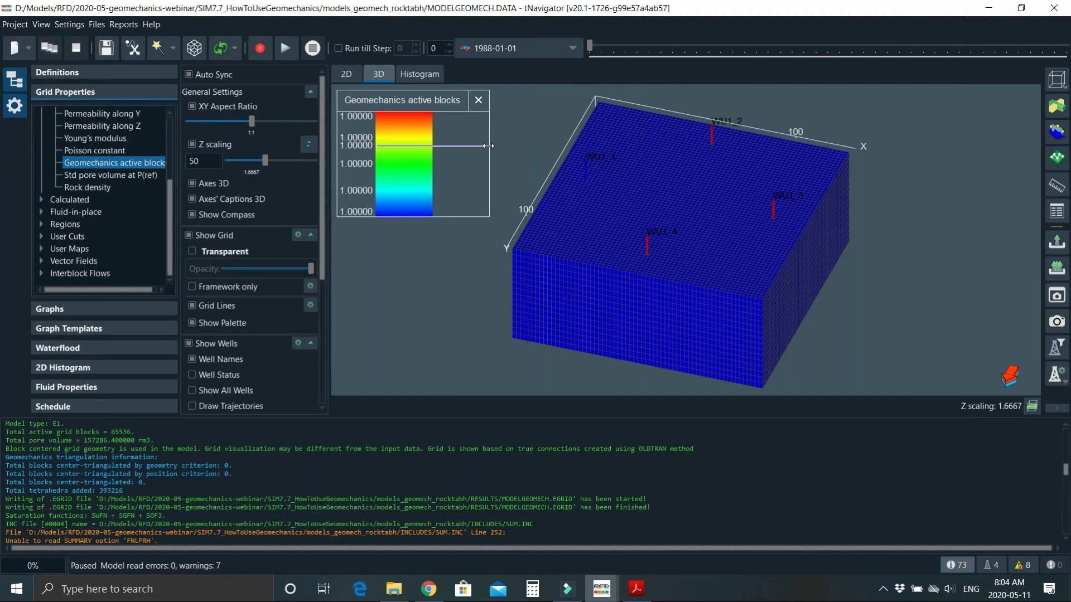
Step: Show the initial Poisson constant on the 3D grid, and return to the Geomechanics active blocks property
click(132, 150)
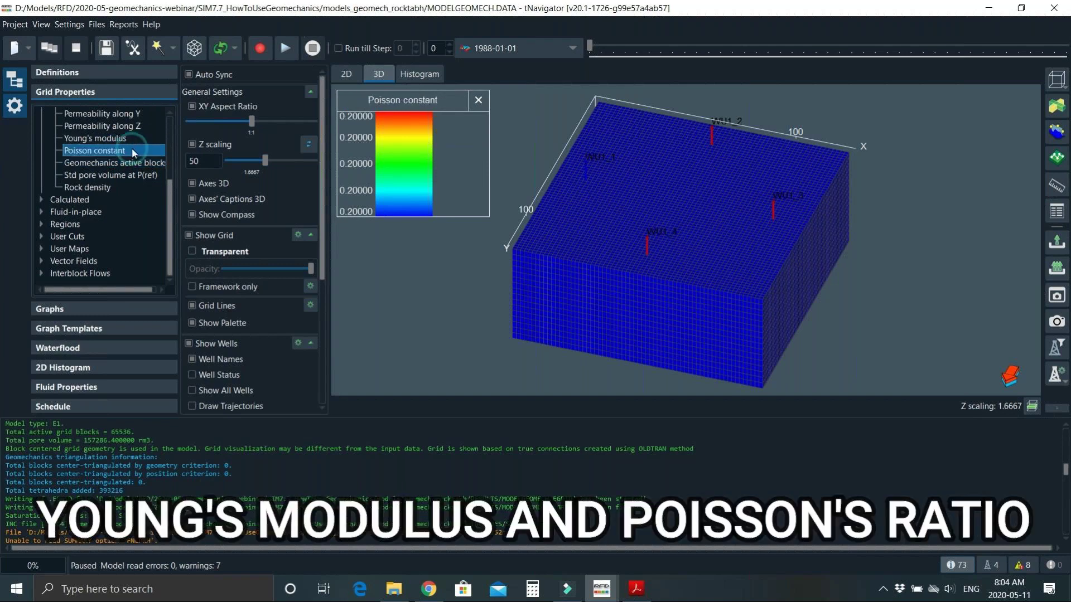
scroll(138, 275, up, 3)
click(138, 274)
scroll(138, 274, down, 1)
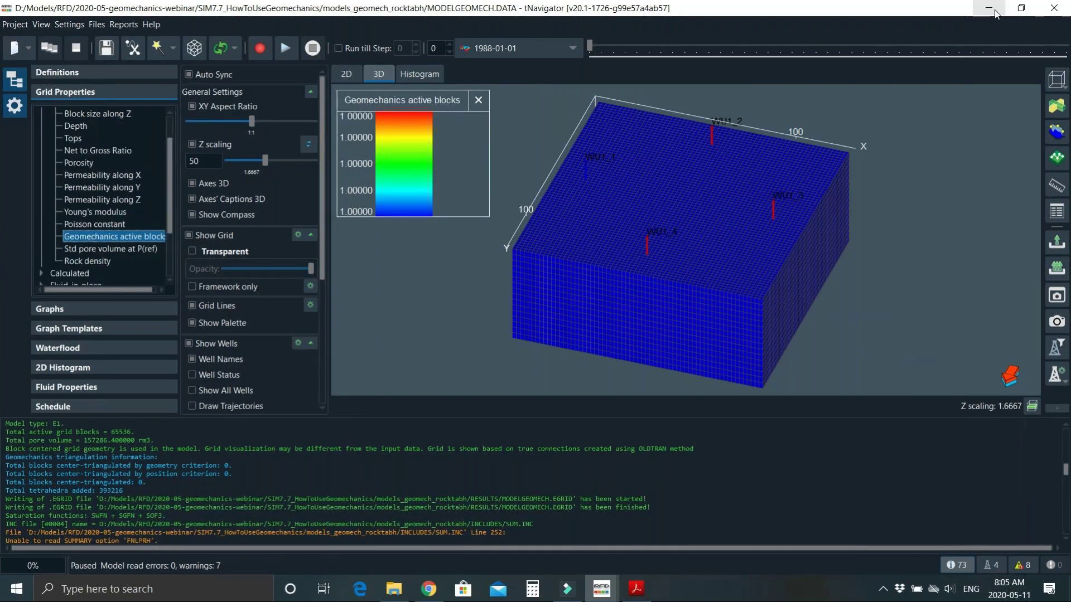
Step: Expand the Calculated grid properties and display the calculated Porosity on the 3D grid
click(41, 273)
scroll(63, 221, down, 3)
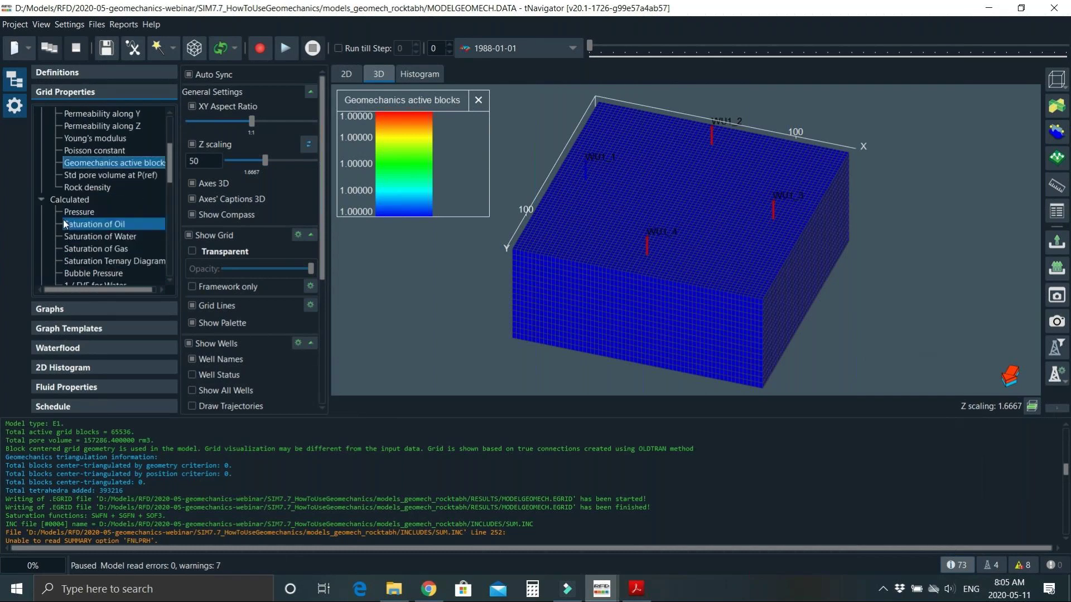
scroll(118, 219, down, 2)
scroll(117, 219, down, 3)
click(110, 260)
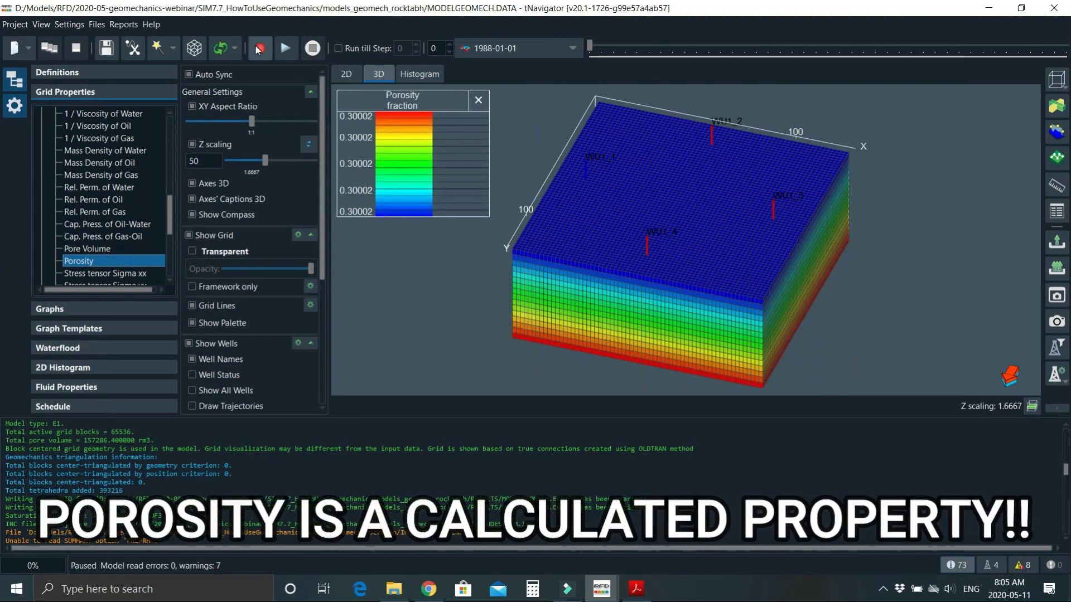
Step: Run the simulation of the geomechanical model and hide the 3D axes
click(258, 49)
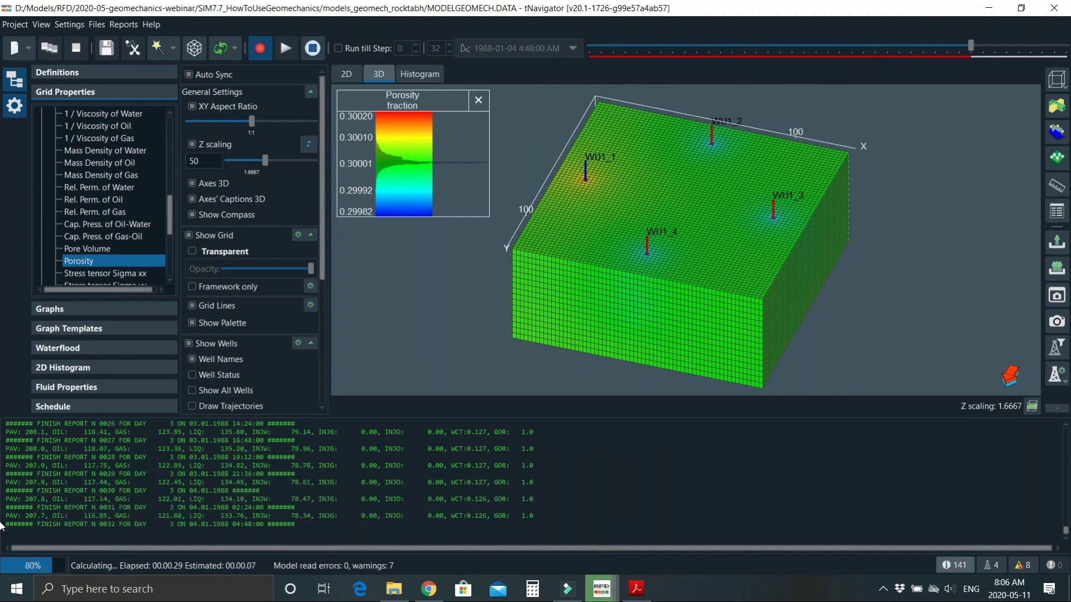
click(192, 184)
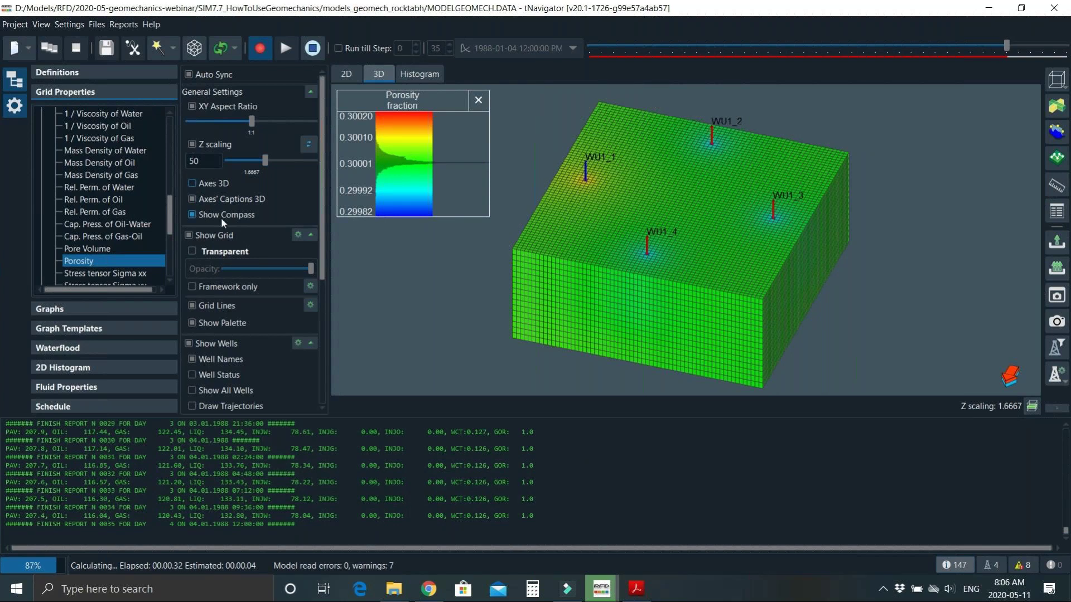
scroll(631, 173, up, 3)
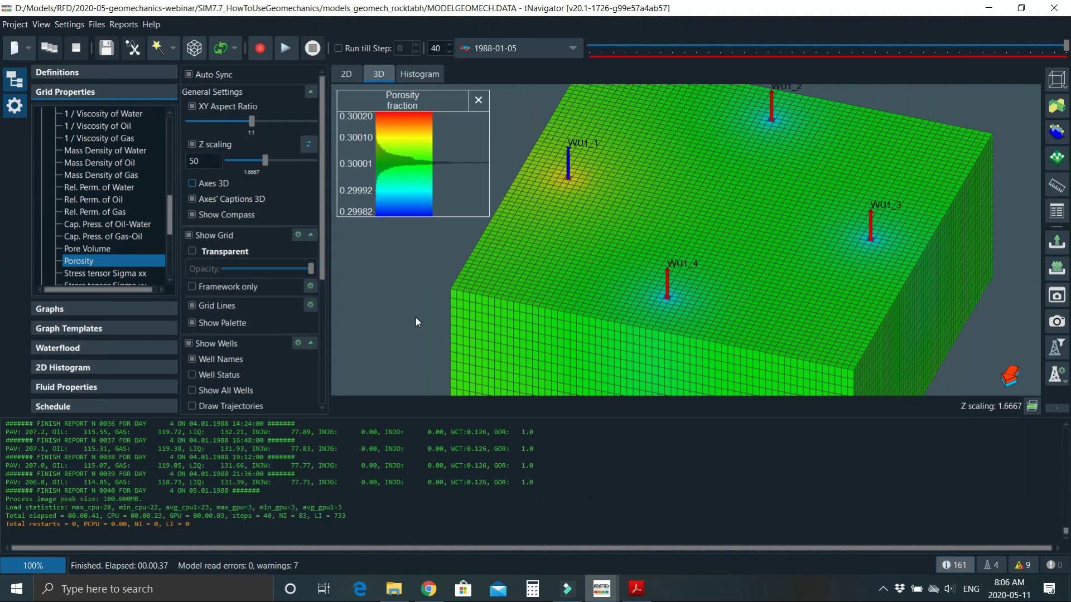
Step: Show the porosity as a 2D map without axes, coloured by contour lines and with the contour lines displayed
click(345, 76)
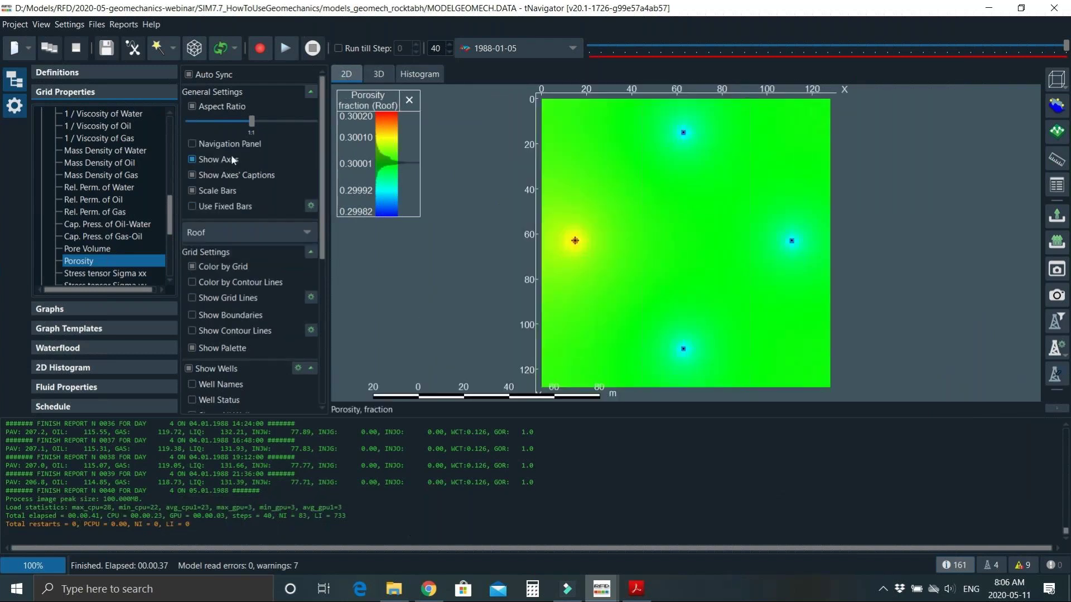
click(192, 159)
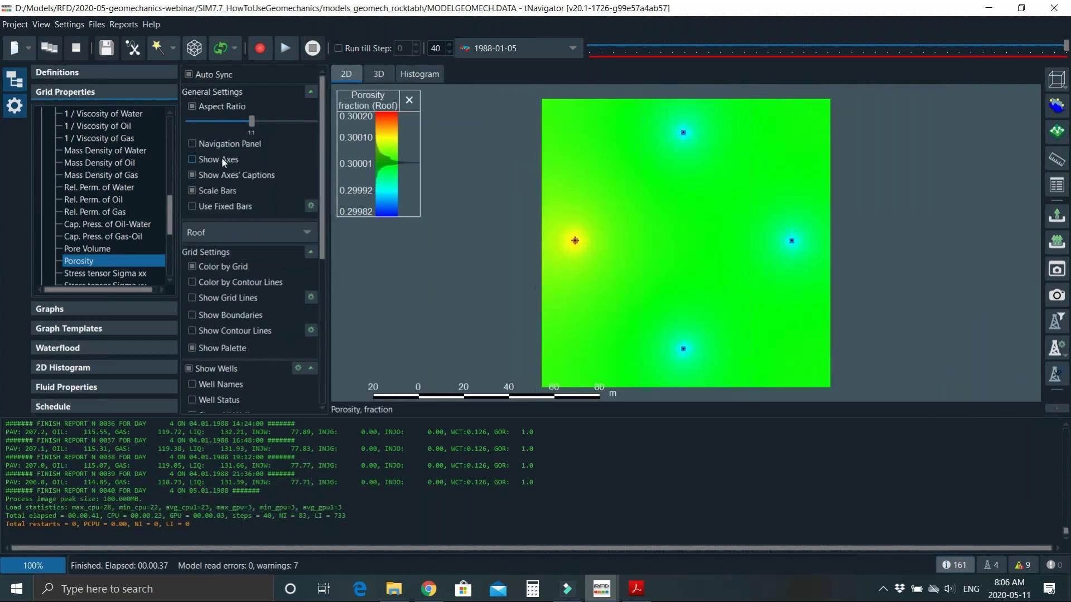
click(234, 284)
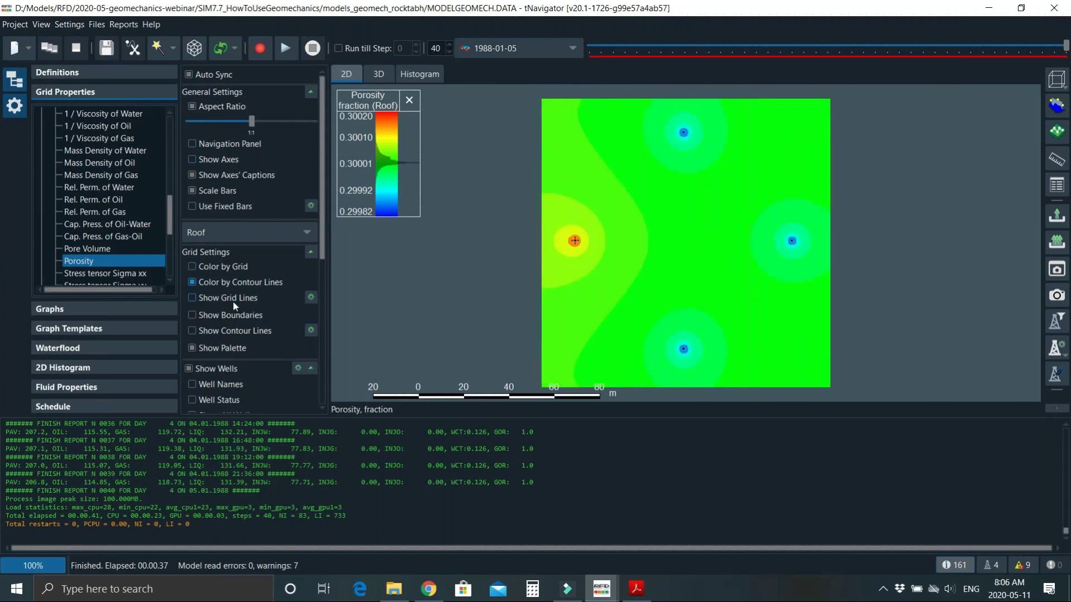
click(233, 330)
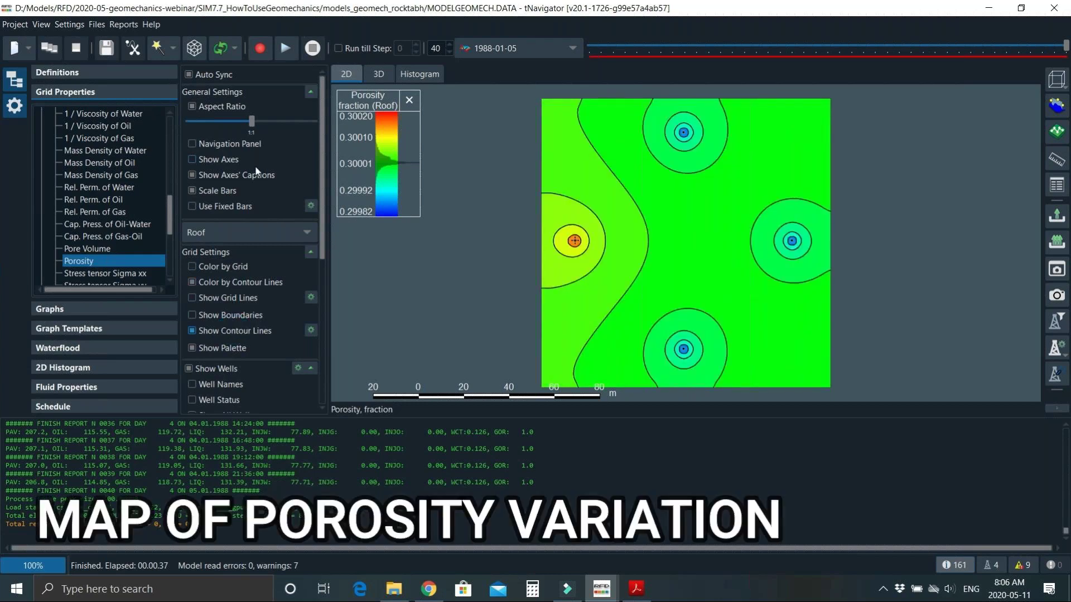
Step: Set the 2D porosity map to Avg (Volume-weighted) and widen its legend to fit the full title
click(303, 224)
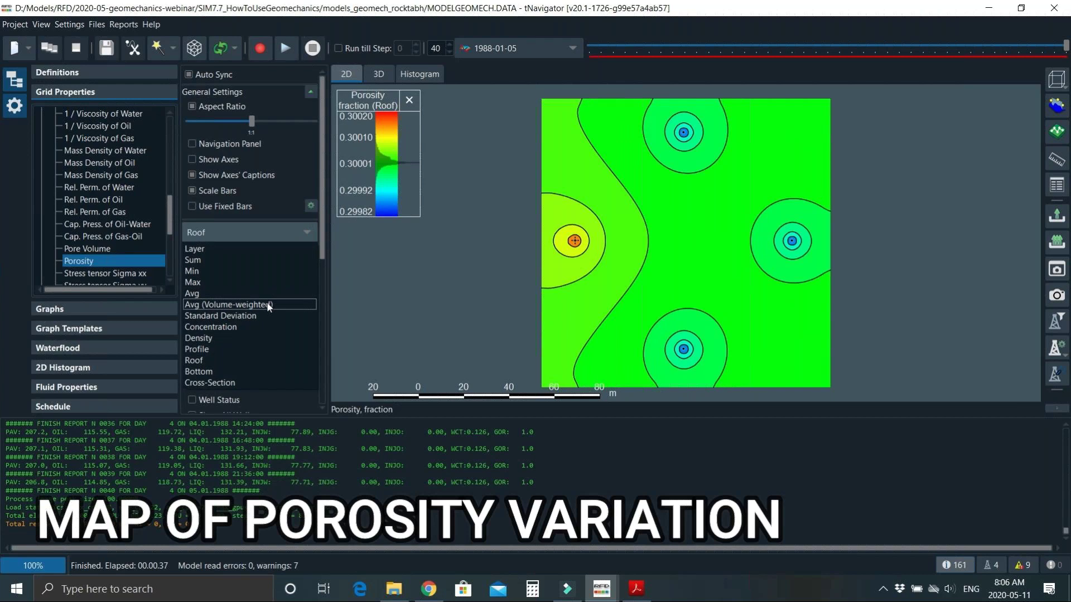
click(268, 305)
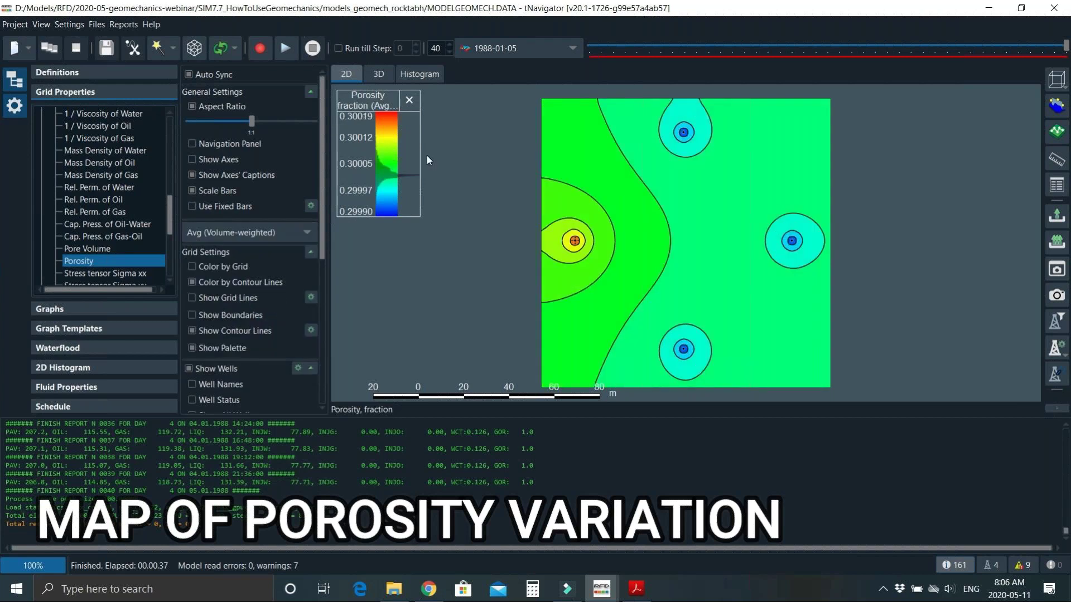
drag(421, 160, 511, 159)
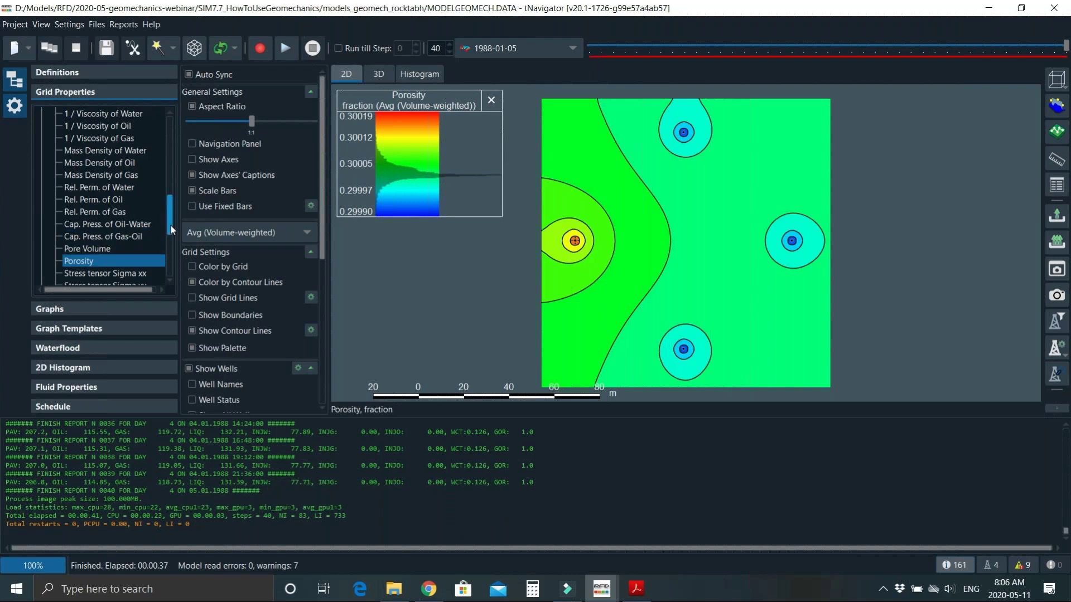
Step: Expand the Vector Fields group in the grid properties and display the Displacement vector on the 2D map
drag(169, 224, 174, 259)
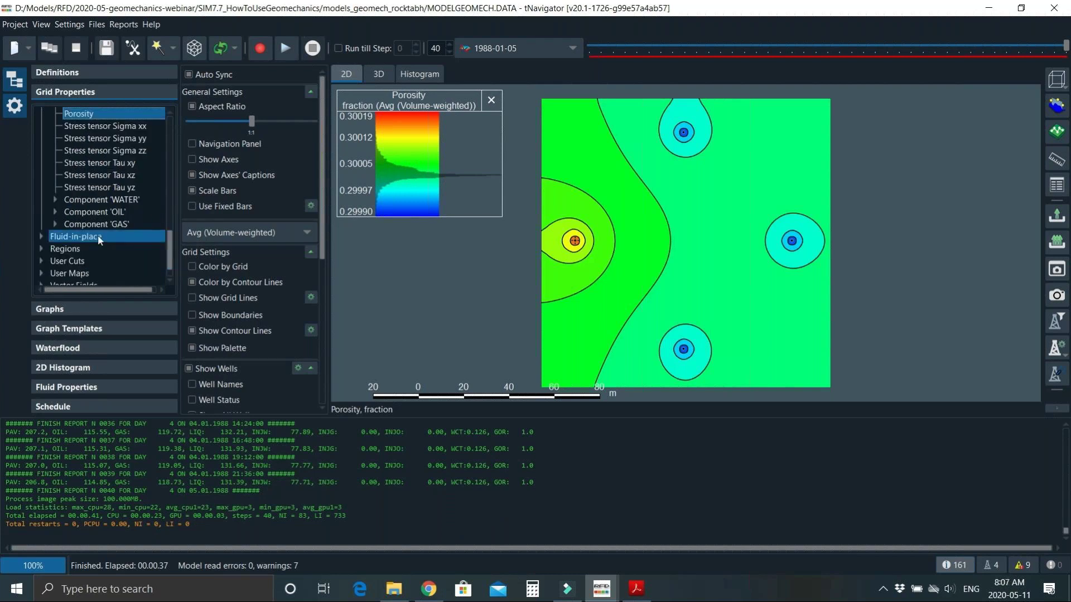
scroll(98, 235, down, 1)
click(80, 237)
double_click(73, 261)
scroll(162, 237, down, 1)
click(148, 248)
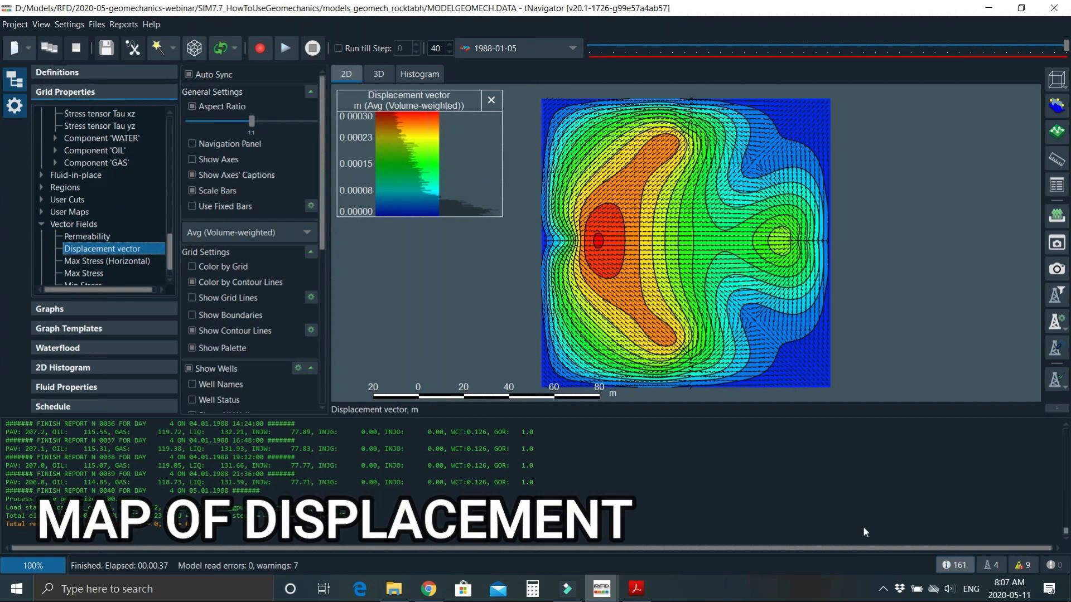
Step: Hide the calculation log to enlarge the displacement map, and adjust the size of the vector field arrows
click(953, 565)
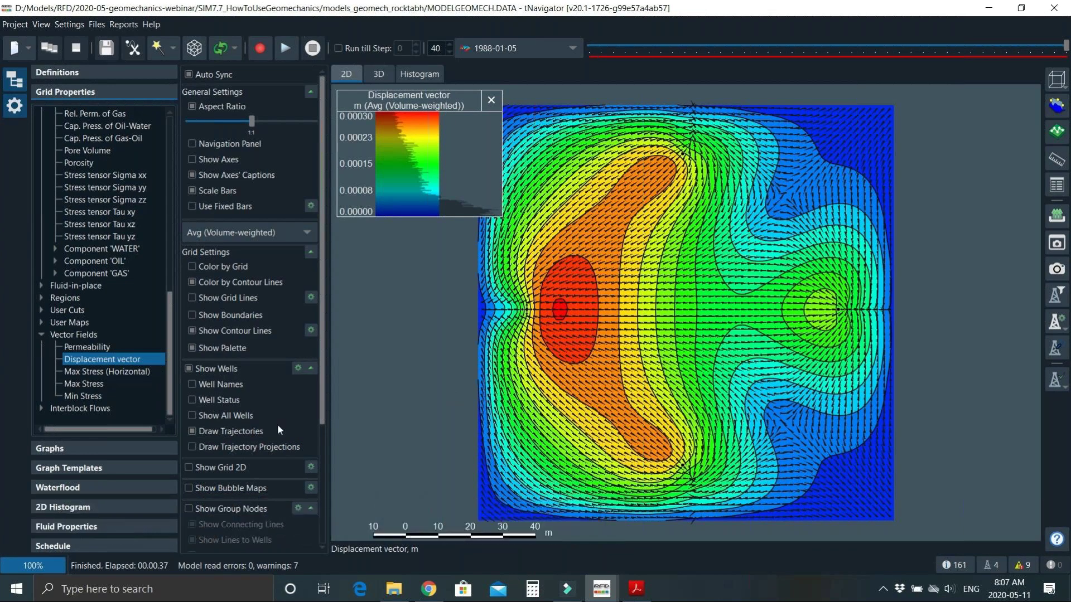
scroll(279, 429, down, 5)
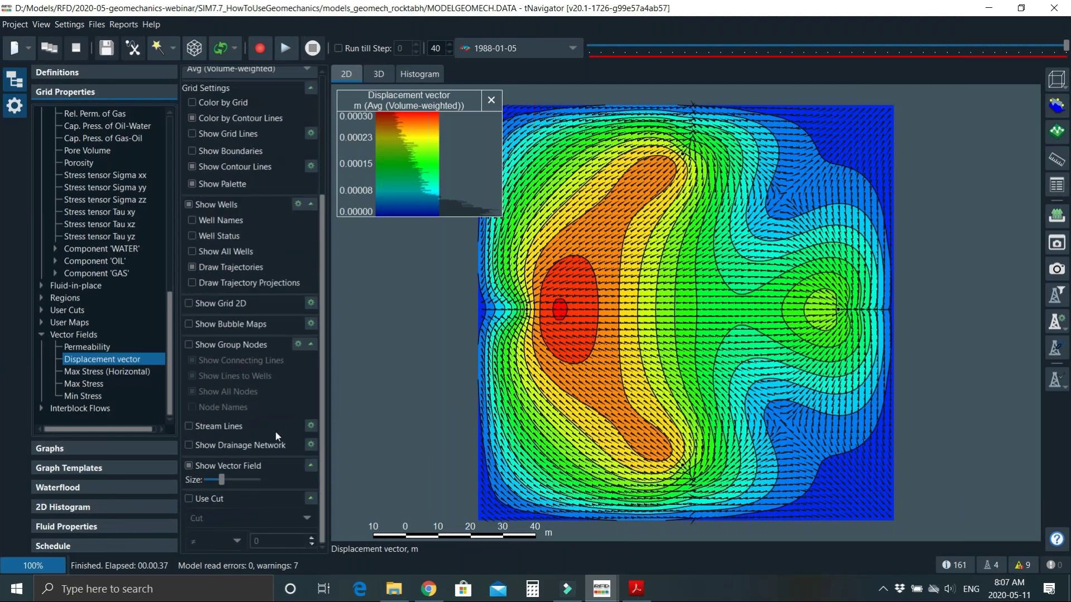
mouse_move(221, 480)
mouse_down()
mouse_move(242, 477)
mouse_move(212, 477)
mouse_move(223, 482)
mouse_up()
Step: Display the Max Stress vector field on the 2D map, and show Min Stress on the 3D grid
click(109, 384)
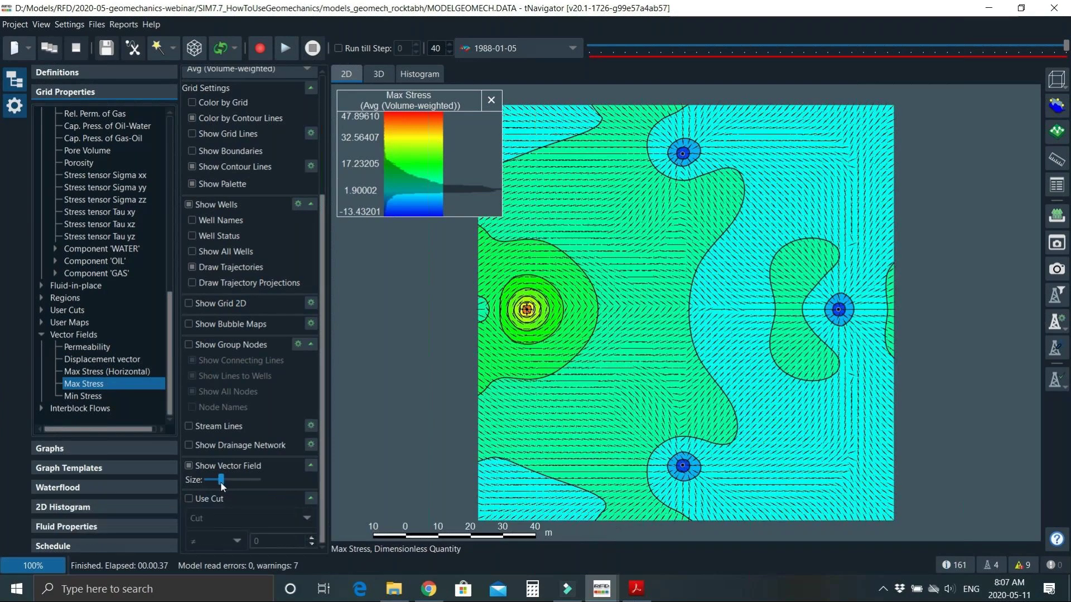
click(103, 397)
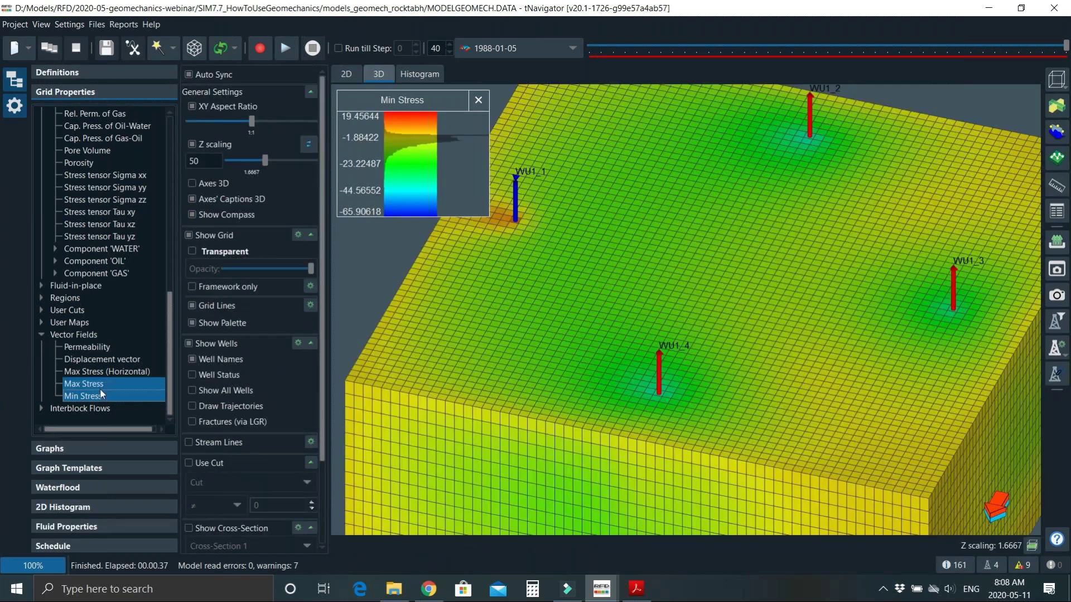
Step: Compare the Max Stress, Min Stress and Pressure distributions on the 3D grid
click(84, 383)
scroll(537, 409, down, 2)
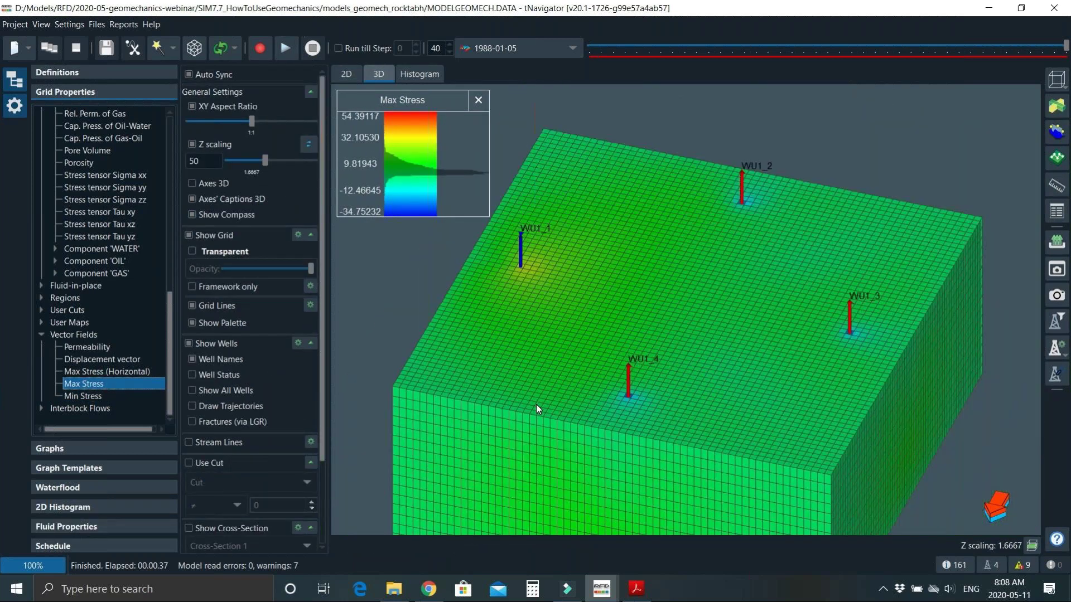
right_drag(538, 401, 555, 379)
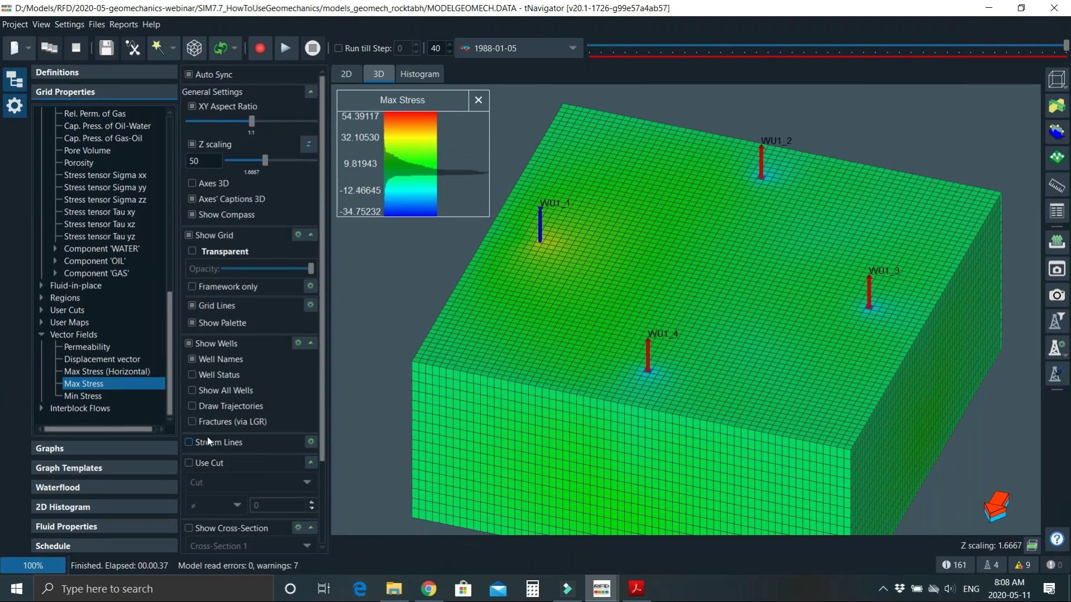
click(102, 397)
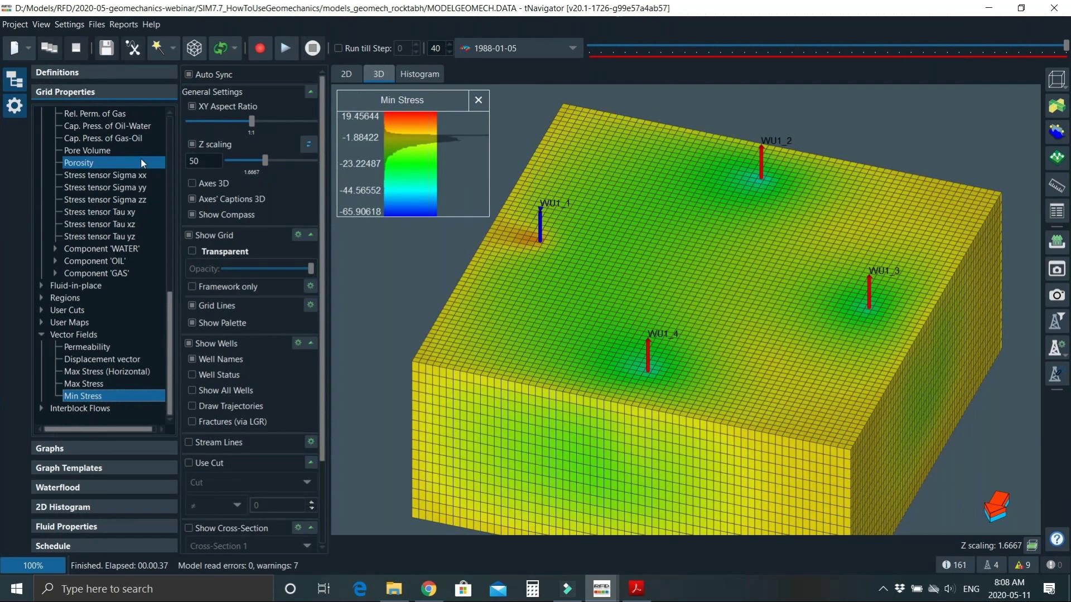
scroll(143, 162, up, 7)
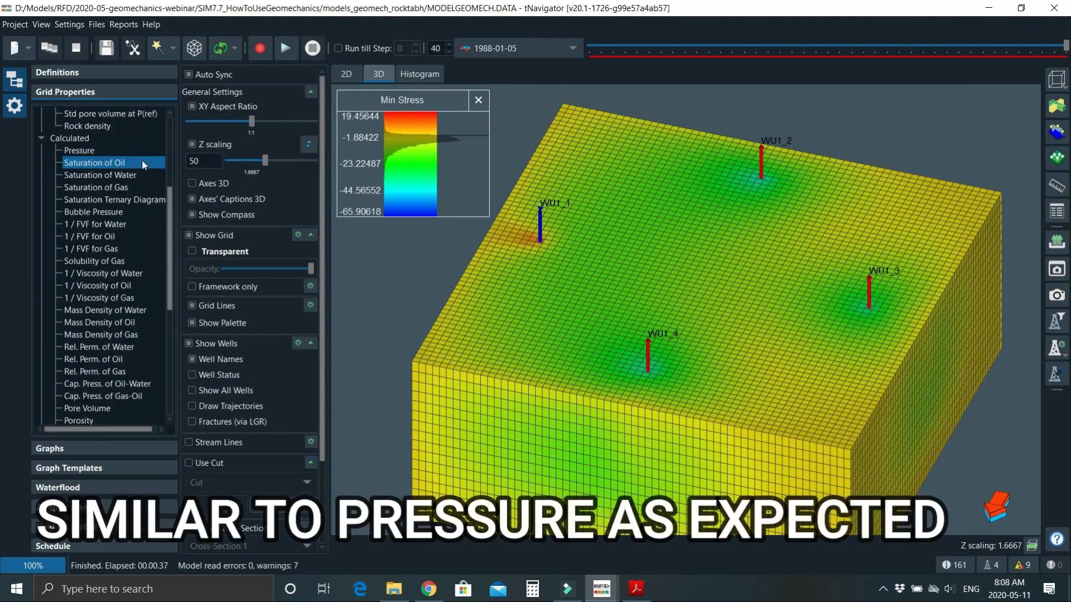
click(139, 155)
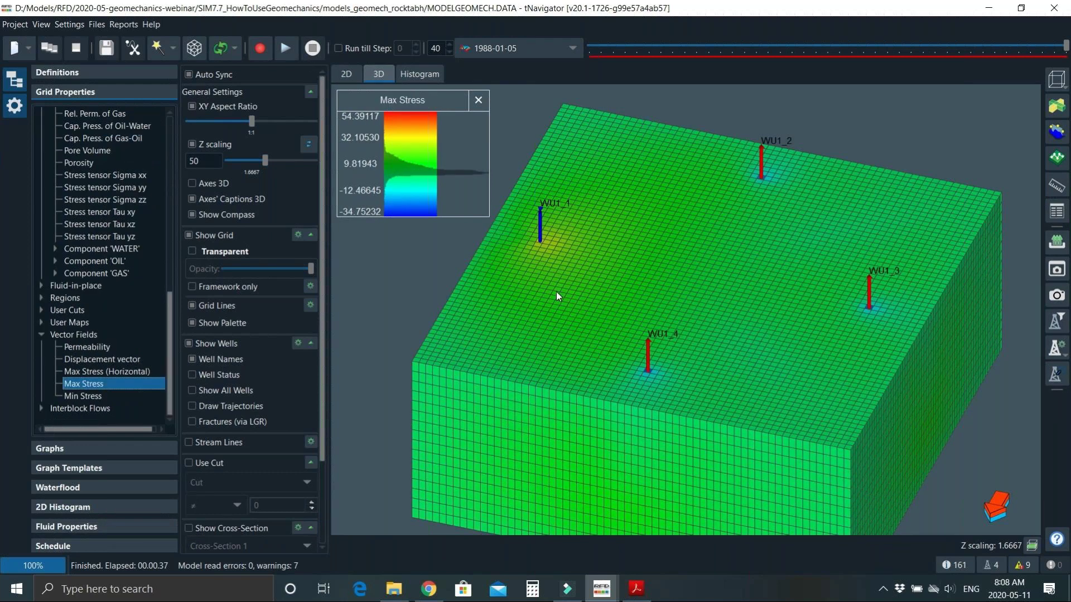
Step: Create a vertical cross-section along wells WU1_1 and WU1_3, from about X -2.34, Y 62.76 to X 131.95, Y 63.3 m
click(1057, 133)
drag(604, 138, 342, 170)
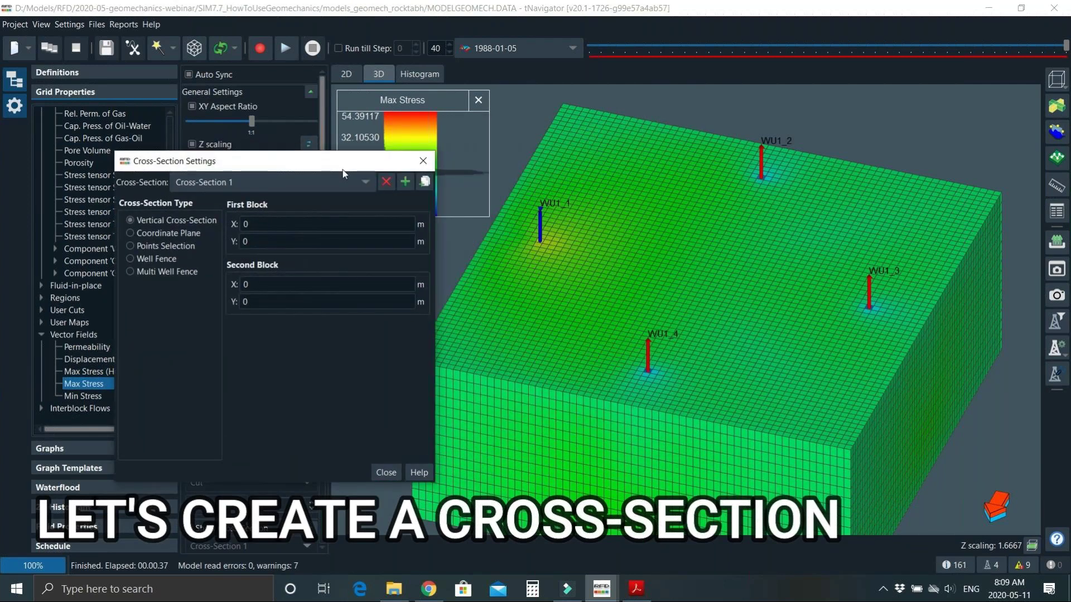
click(493, 232)
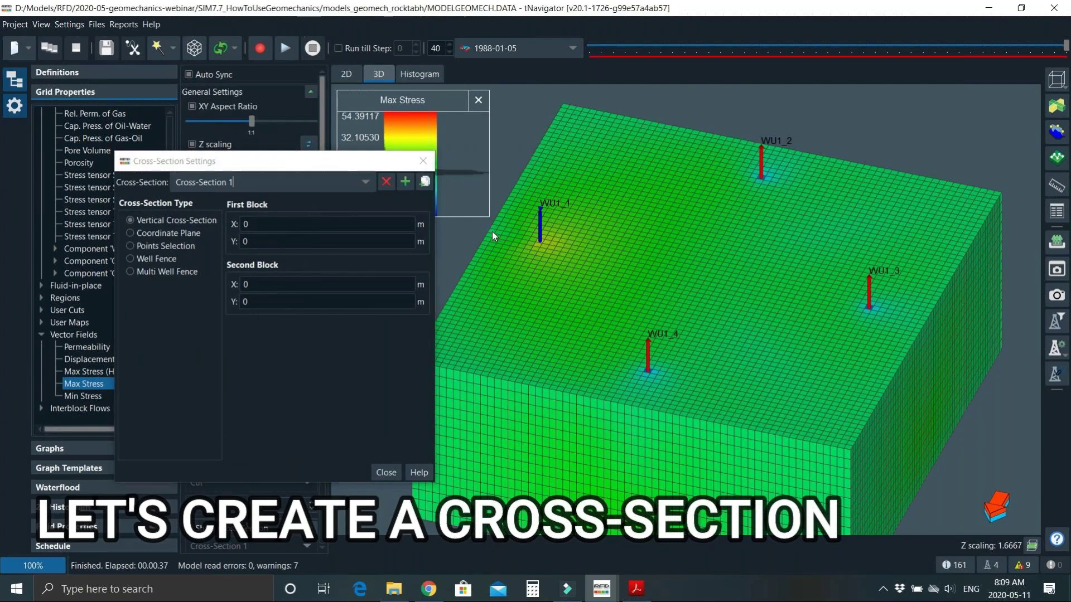
click(922, 322)
drag(922, 292, 942, 291)
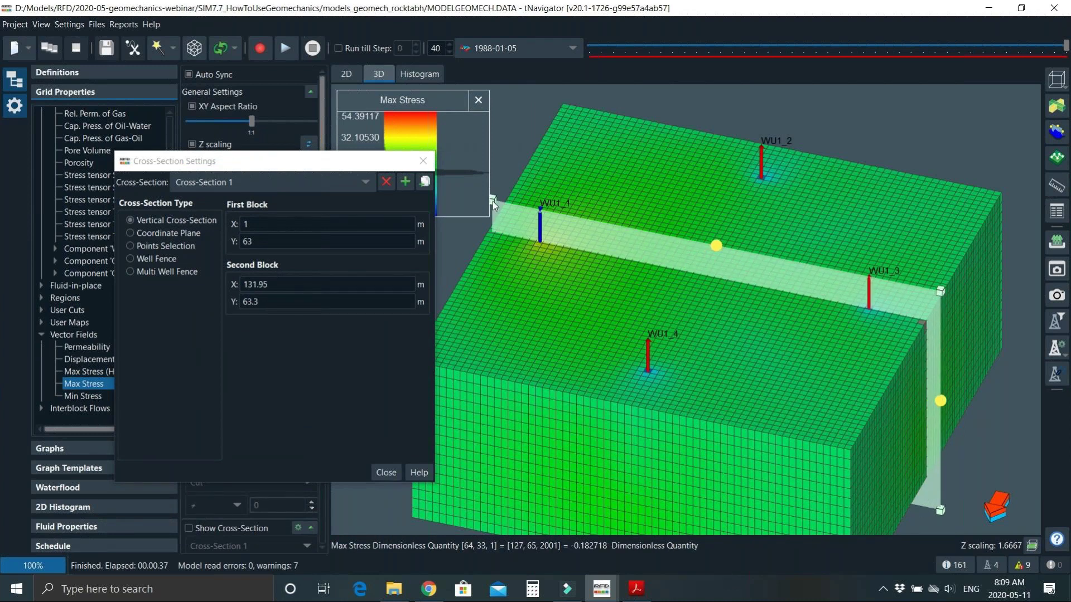
drag(491, 198, 481, 195)
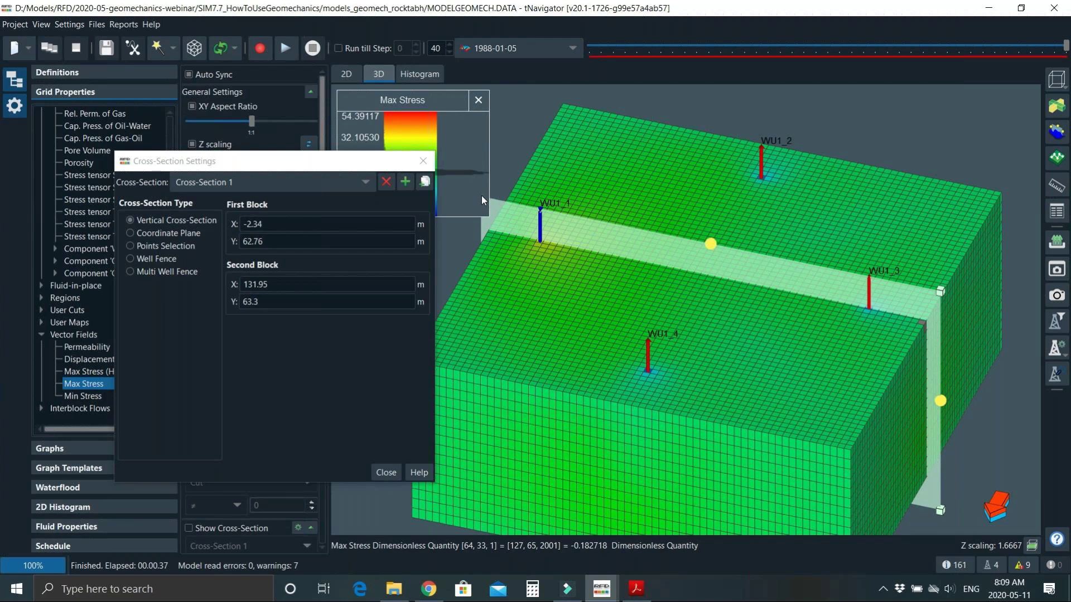
click(377, 472)
Step: Switch to the 2D map and set its display mode to Cross-Section for Cross-Section 1
click(346, 75)
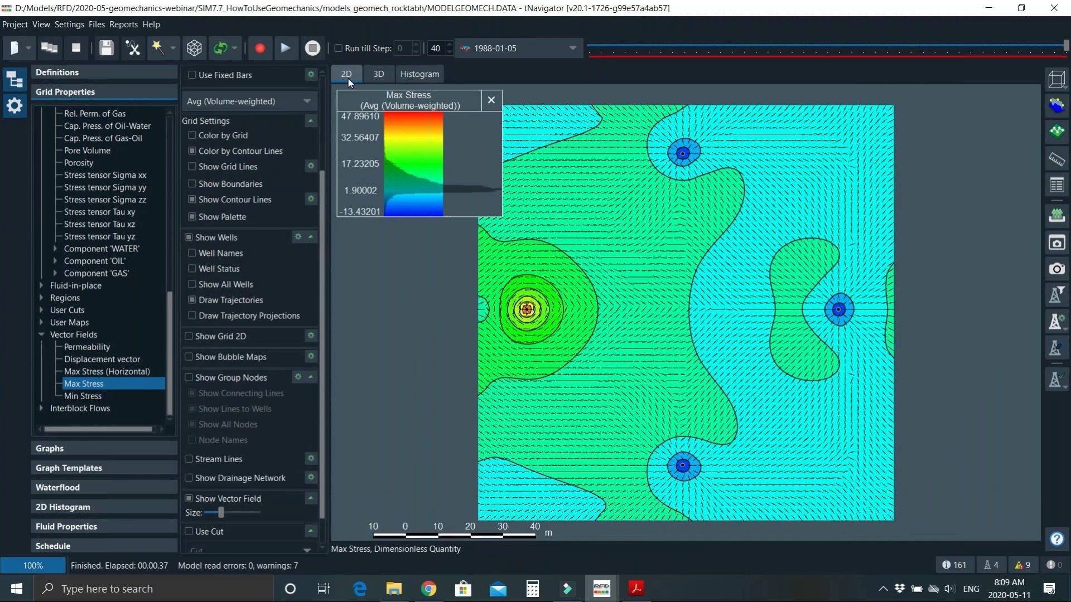
click(306, 102)
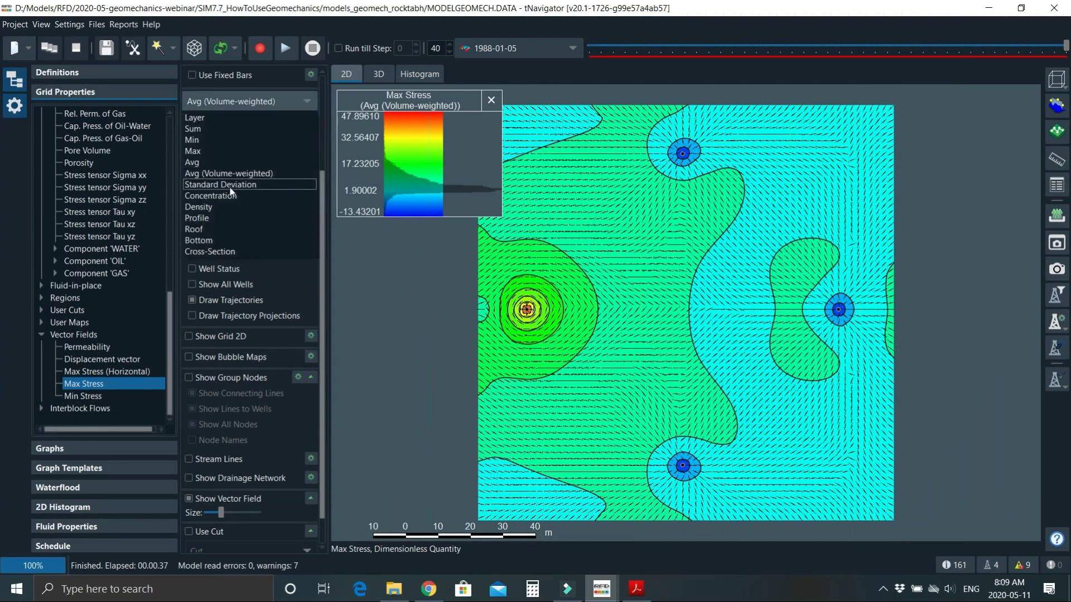
click(211, 252)
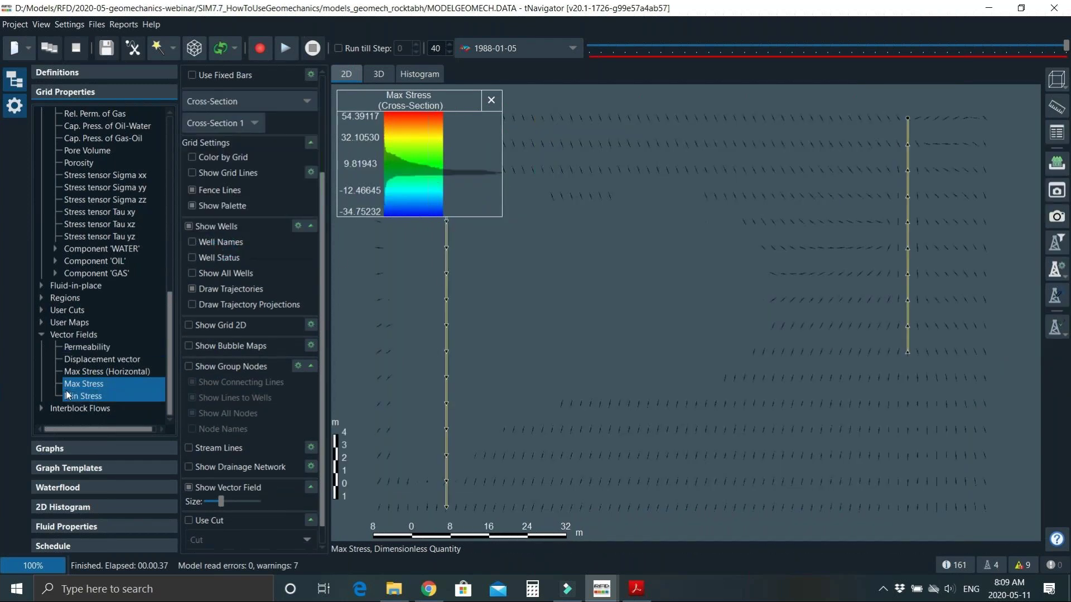
Step: Show the Displacement vector field on the cross-section, colour it by grid, and adjust the arrow size
click(92, 359)
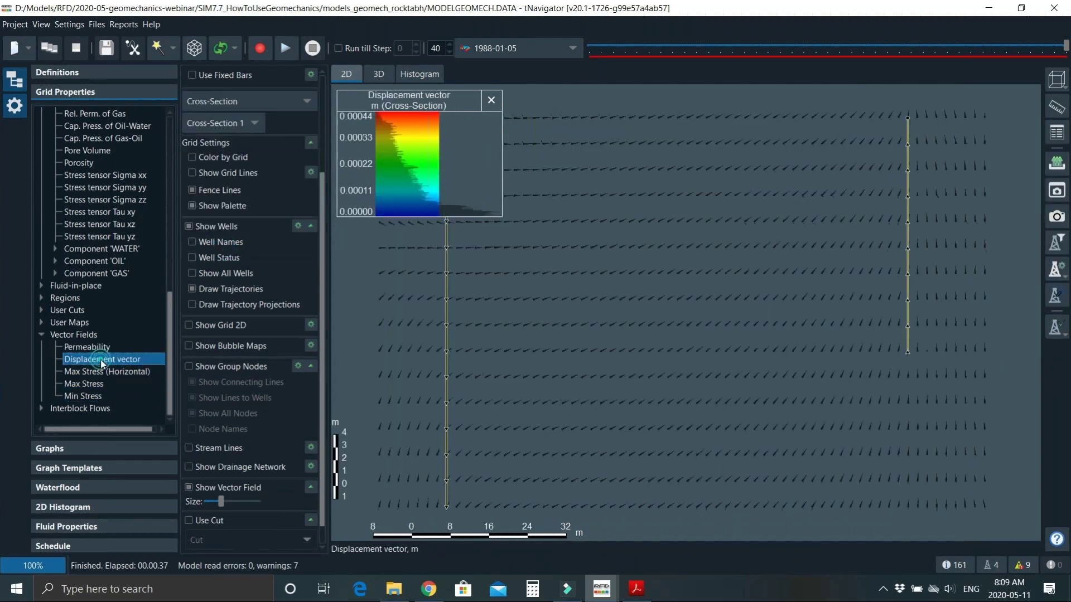
click(230, 158)
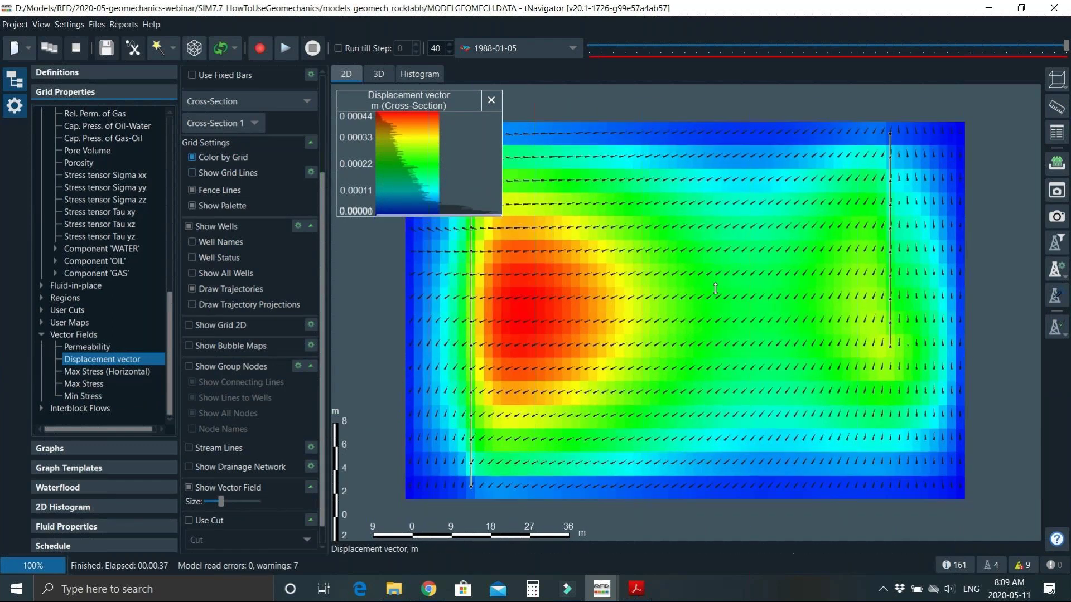
scroll(719, 295, down, 2)
scroll(732, 306, up, 3)
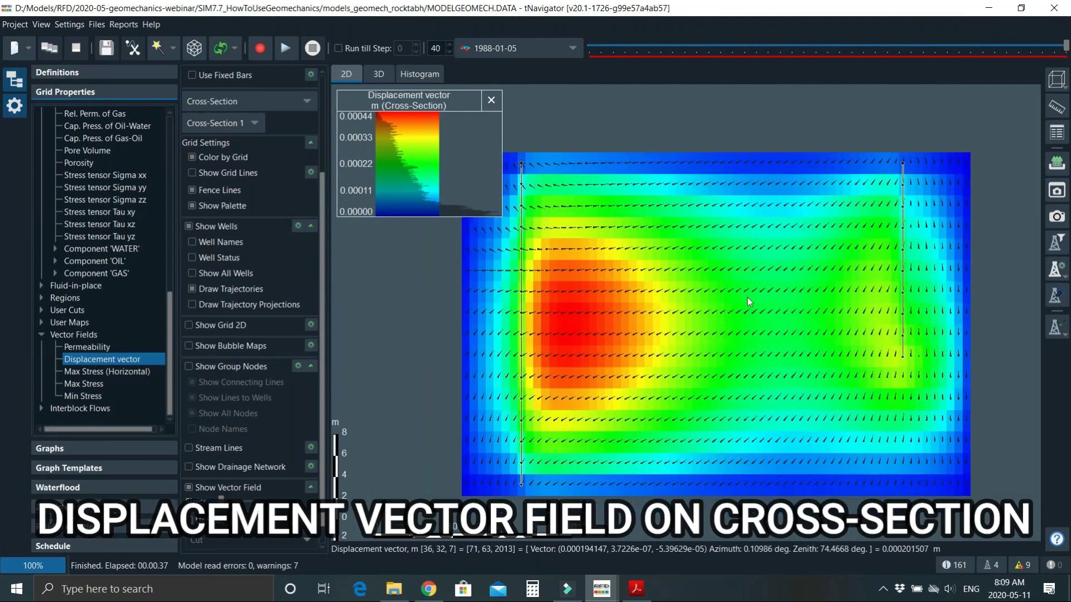
drag(769, 298, 778, 292)
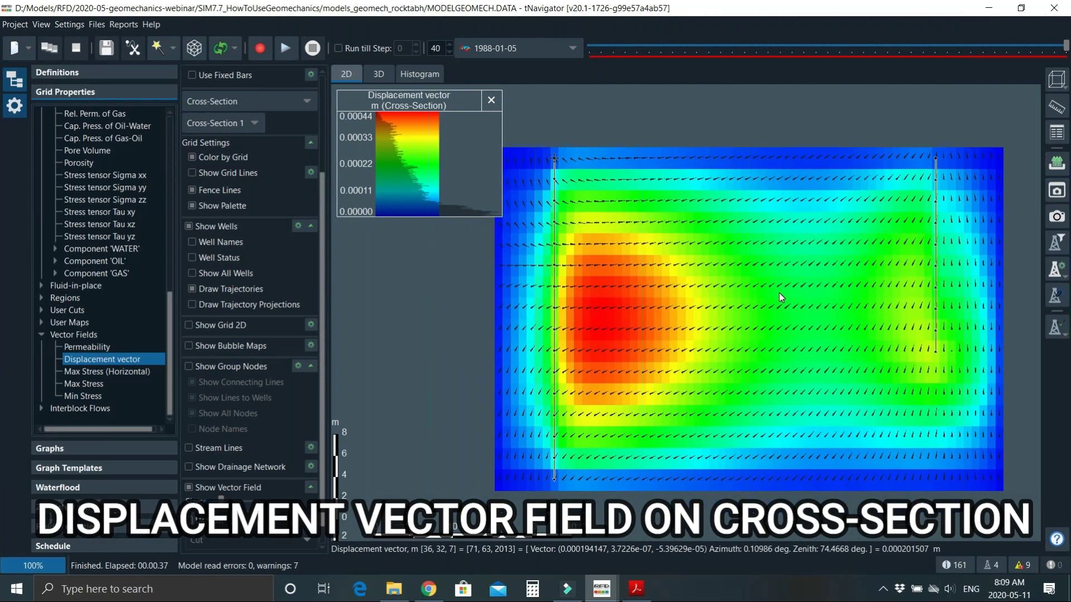
mouse_move(221, 500)
mouse_down()
mouse_move(240, 500)
mouse_move(221, 503)
mouse_up()
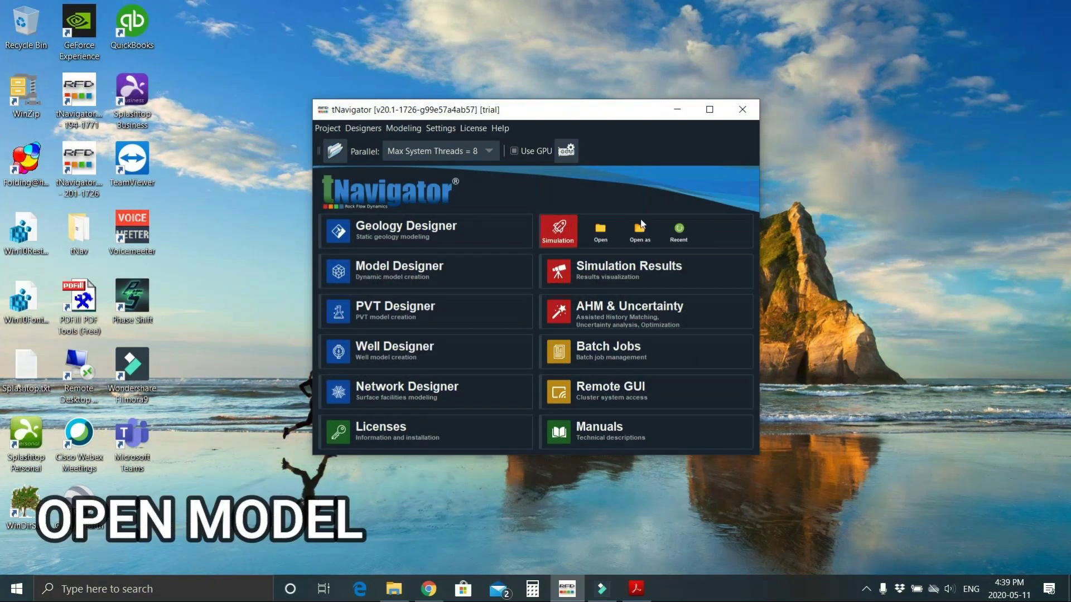
Step: Open the simulation model ModelMohrCoulomb.data from the Mohr_Coulomb folder
click(601, 229)
click(528, 268)
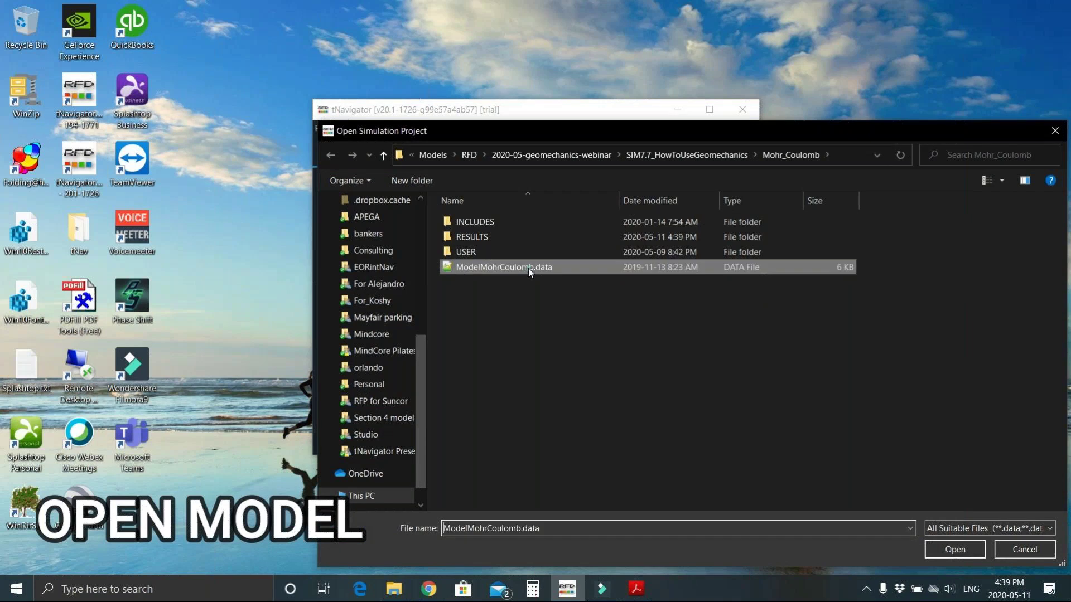
click(954, 549)
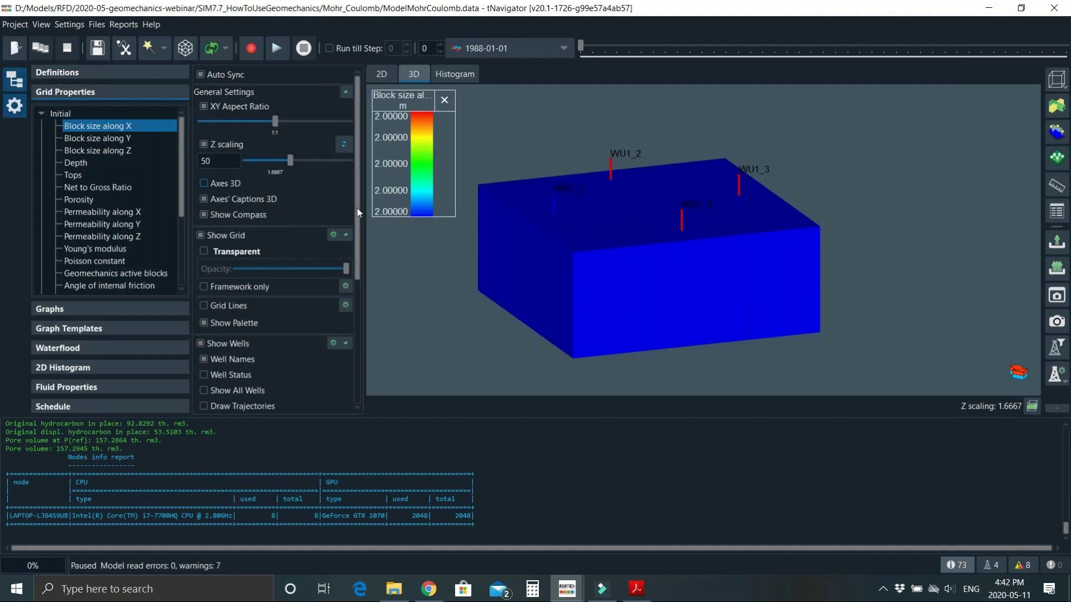
Step: Open ModelMohrCoulomb.data in the text editor and examine the GEOMECH and ROCKFAIL keywords
click(95, 24)
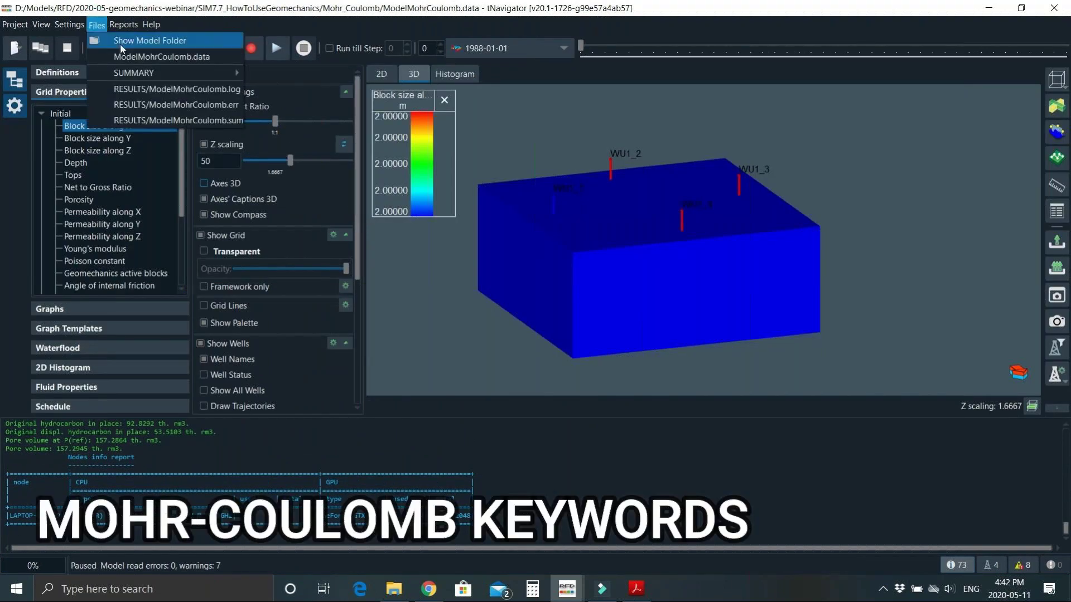
click(142, 51)
drag(42, 183, 56, 239)
click(108, 239)
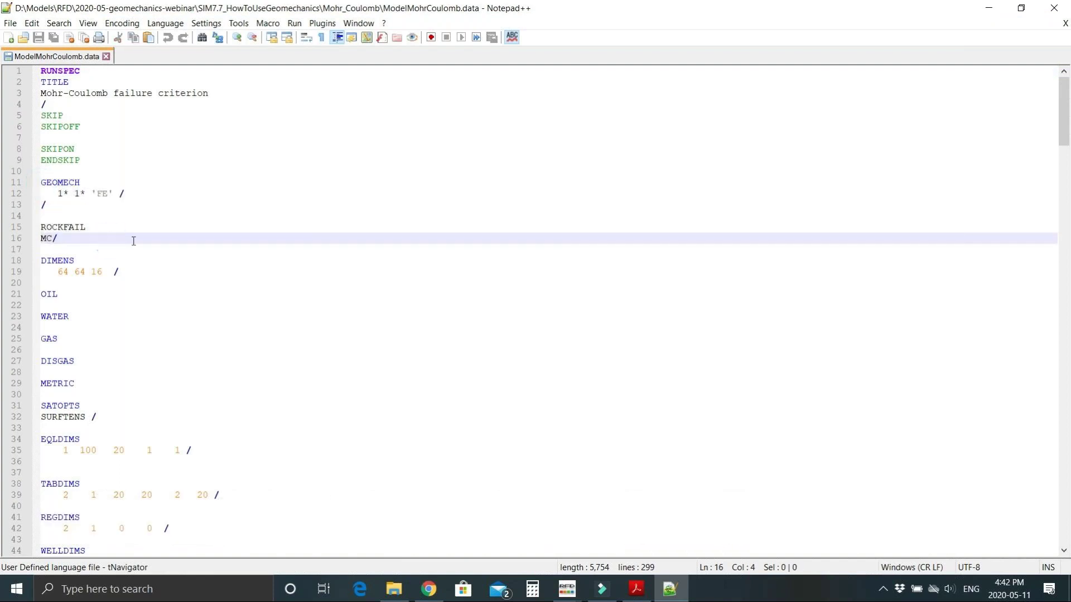
Step: Examine the COHESION and THETA keywords in the PROPS section, and close the data file and text editor
scroll(203, 292, down, 20)
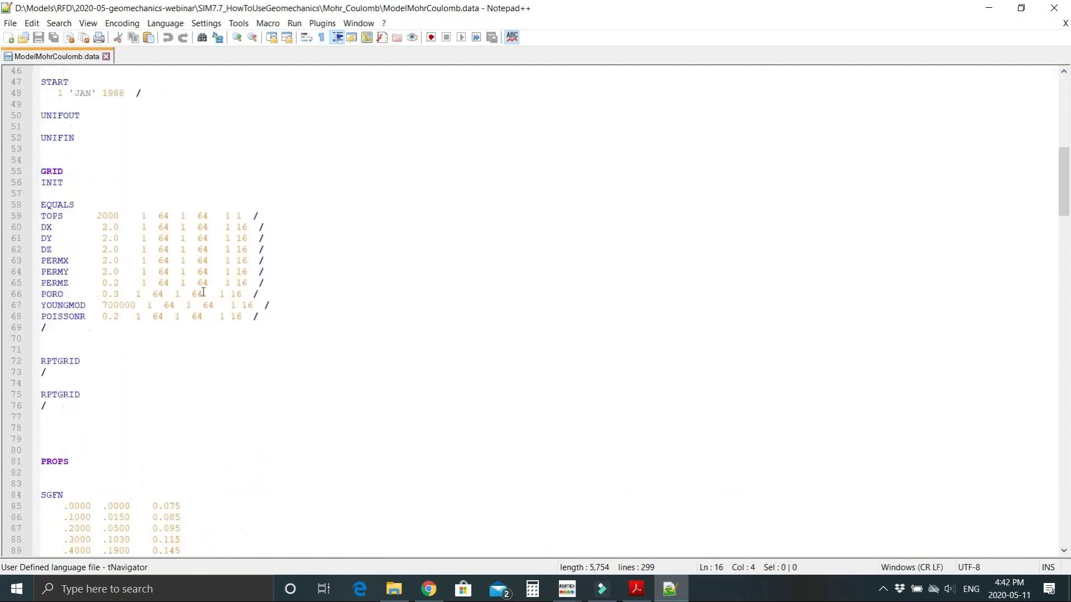
scroll(203, 291, down, 20)
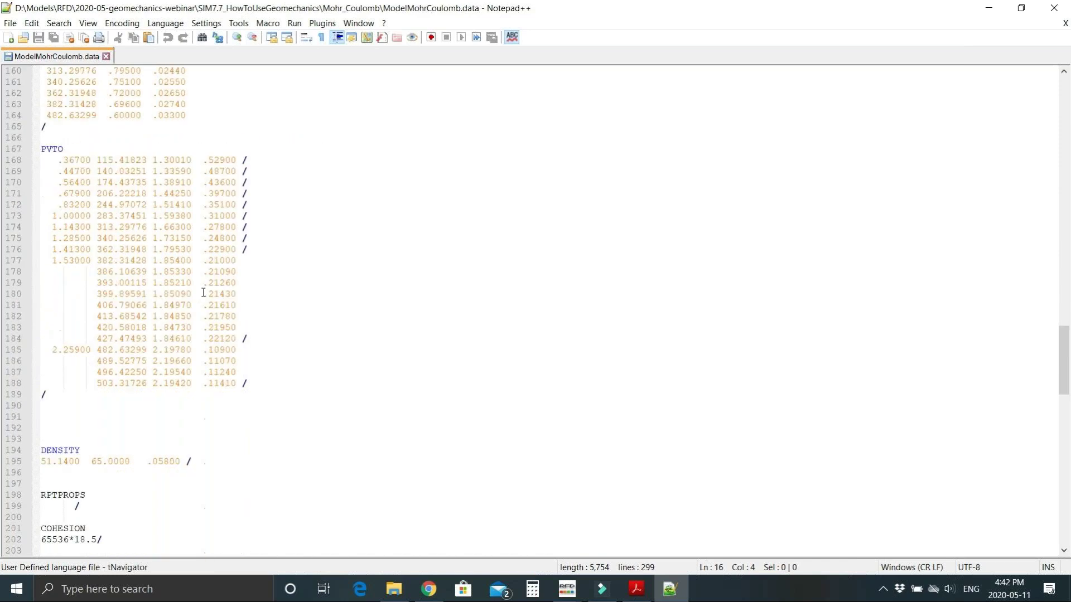
drag(42, 357, 86, 406)
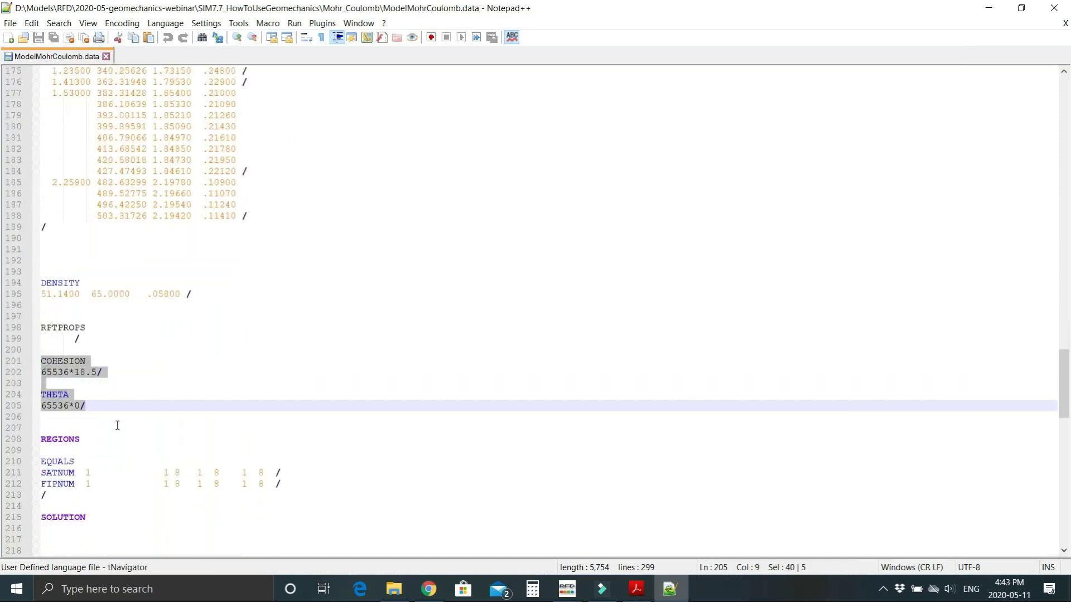
click(117, 425)
click(106, 56)
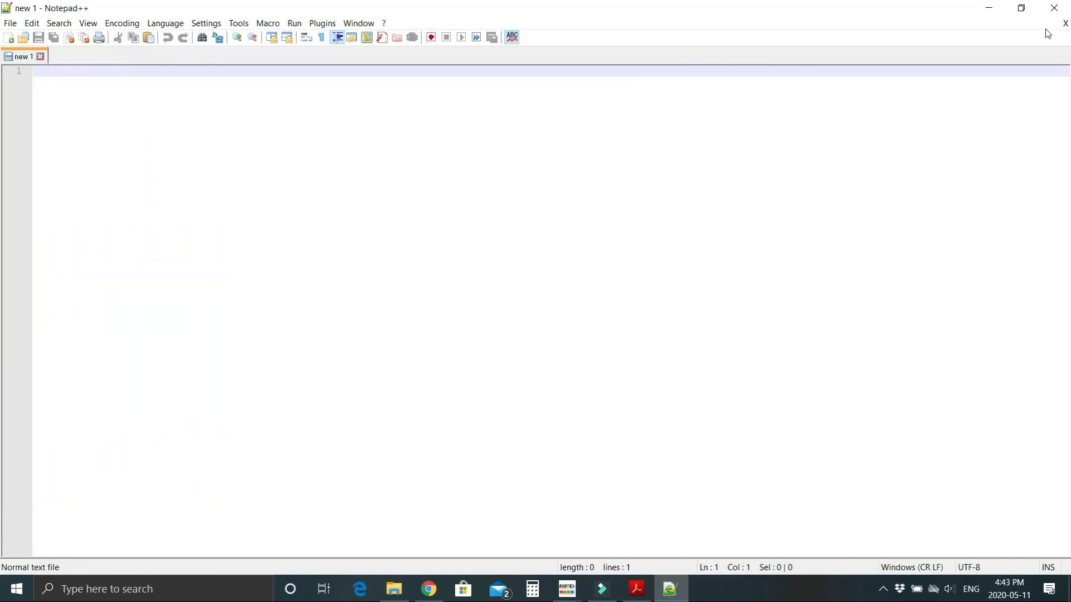
click(1054, 8)
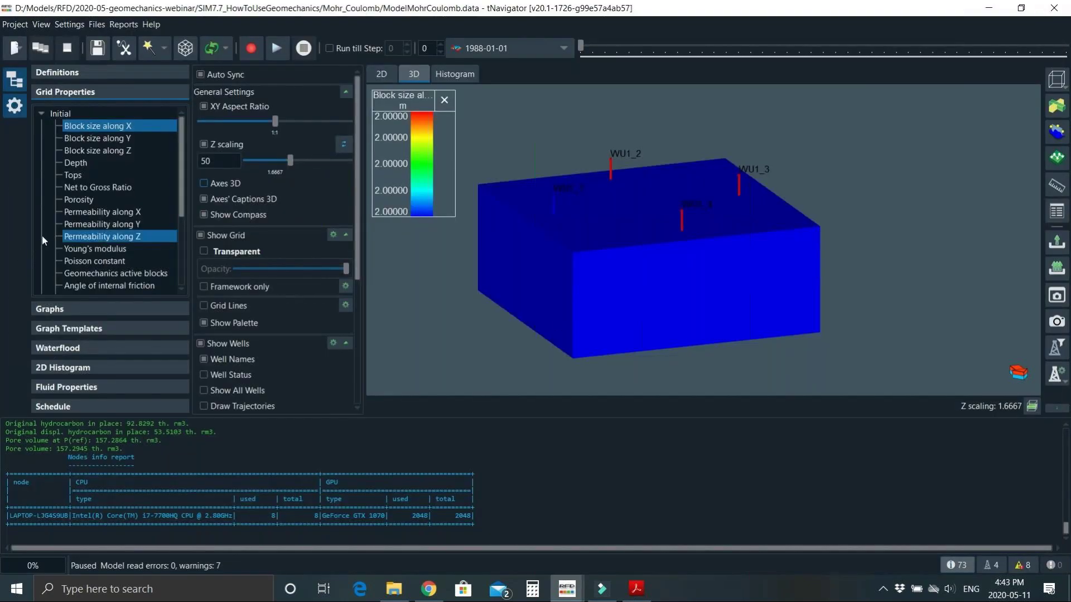
Step: Display the Angle of internal friction on the 3D grid, widen the legend to fit its title, and display Cohesion
scroll(109, 249, down, 3)
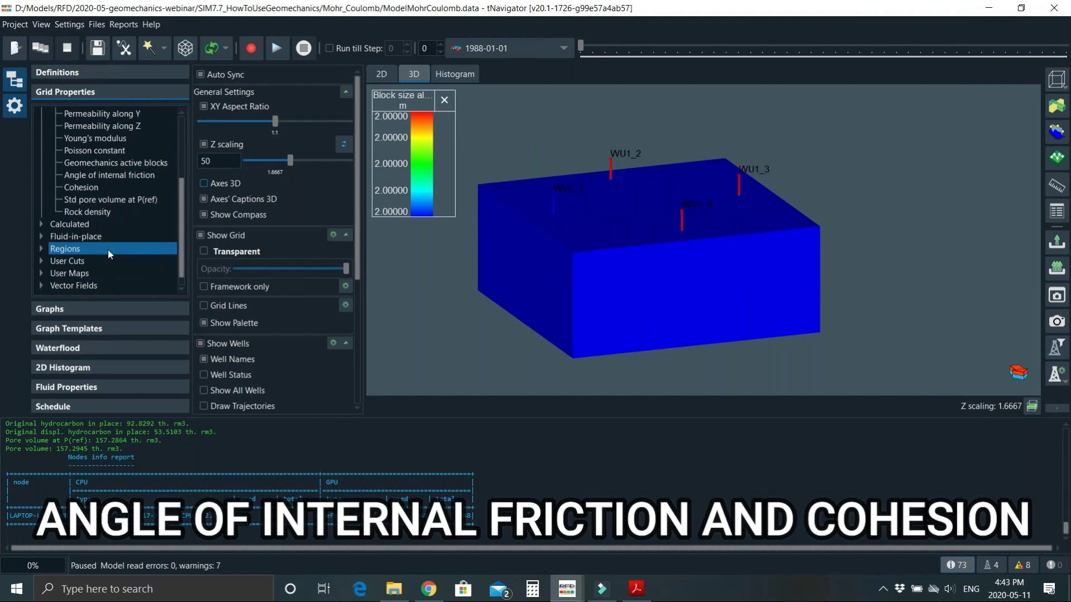
click(111, 176)
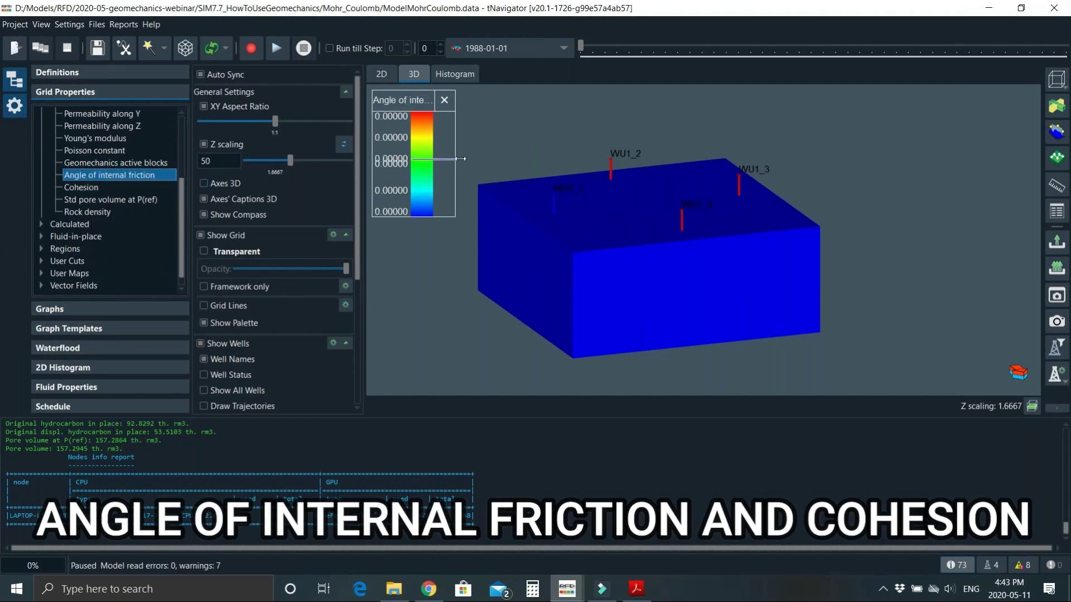
drag(456, 159, 534, 156)
drag(689, 251, 769, 249)
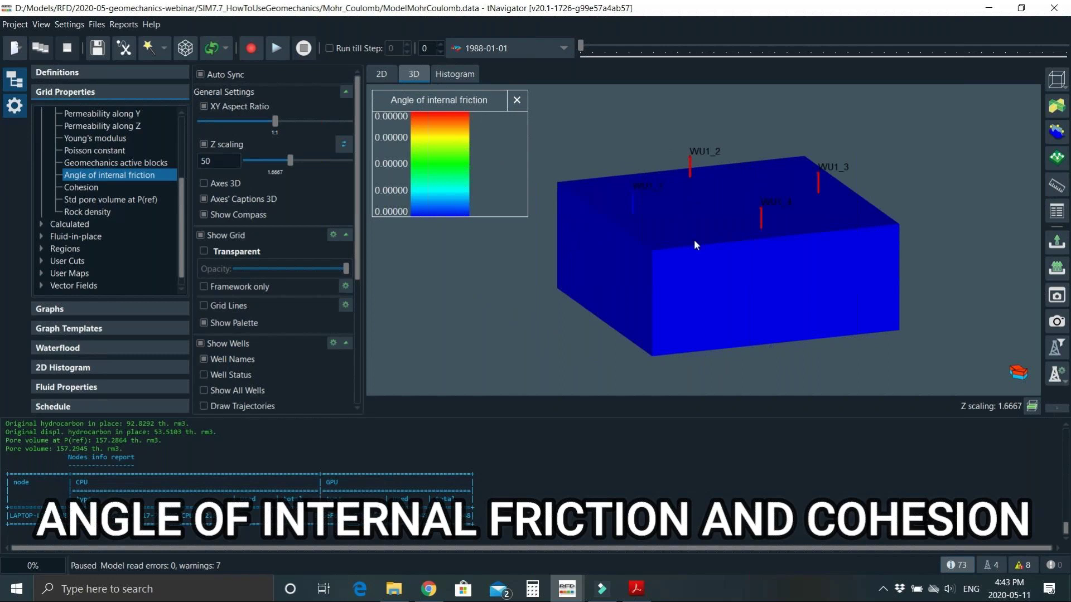
click(81, 186)
Step: Expand the Calculated grid properties and display Rock Fault on the 3D grid
double_click(51, 226)
scroll(87, 248, down, 6)
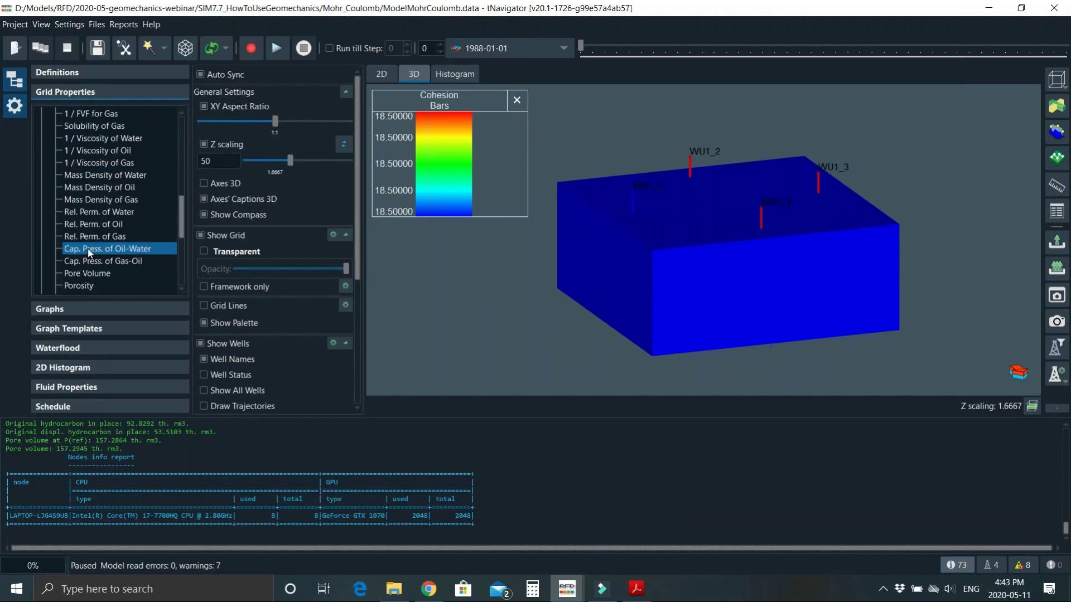
scroll(89, 251, down, 4)
click(100, 224)
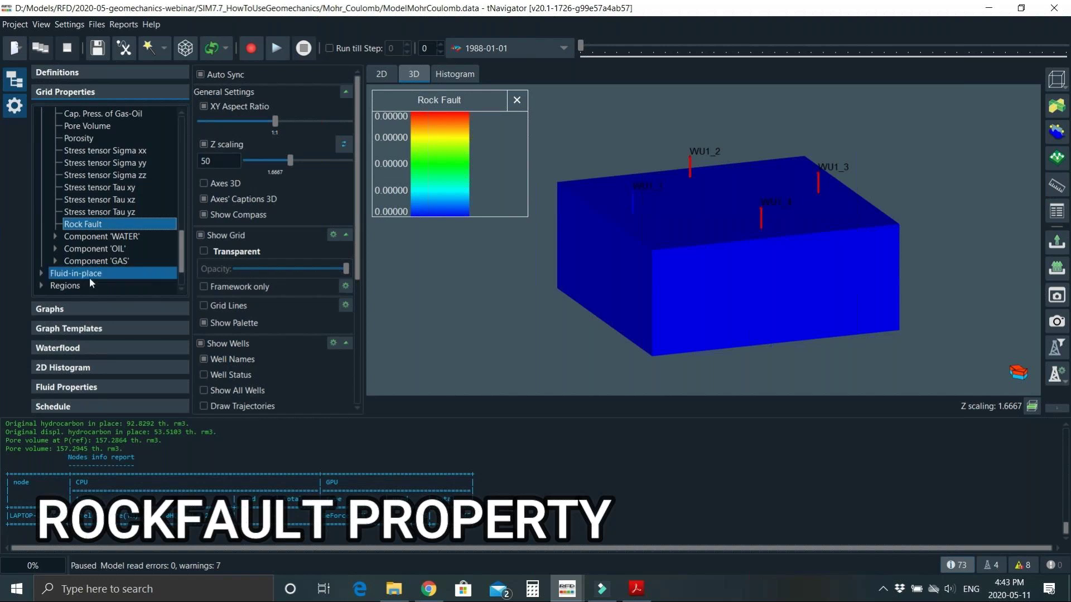
Step: Display the existing Cut from the User Cuts group and clear its arithmetic expression
scroll(50, 254, down, 2)
click(39, 249)
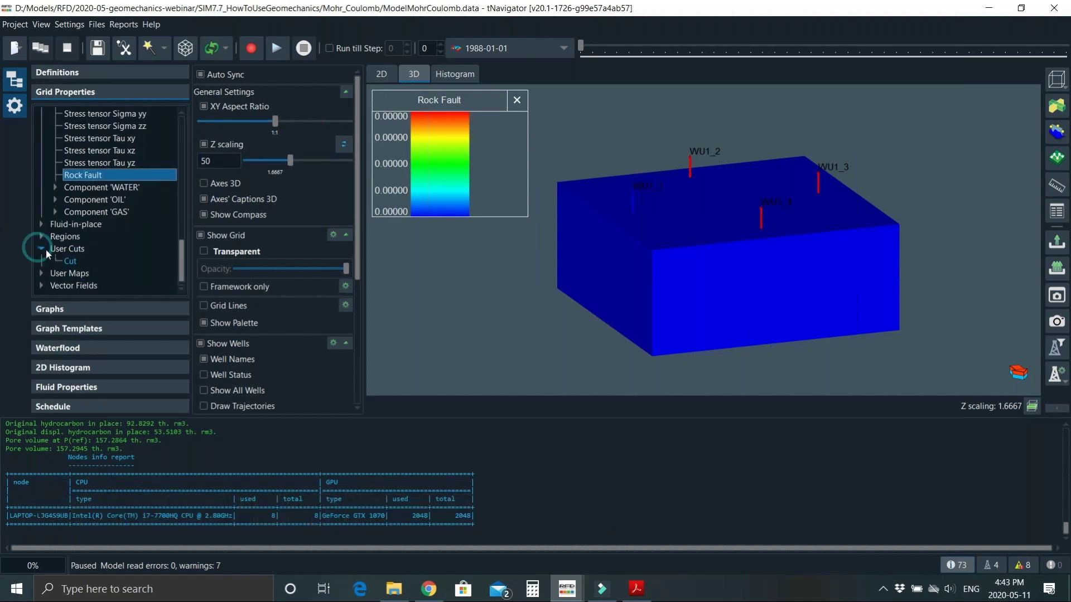
click(71, 261)
click(418, 378)
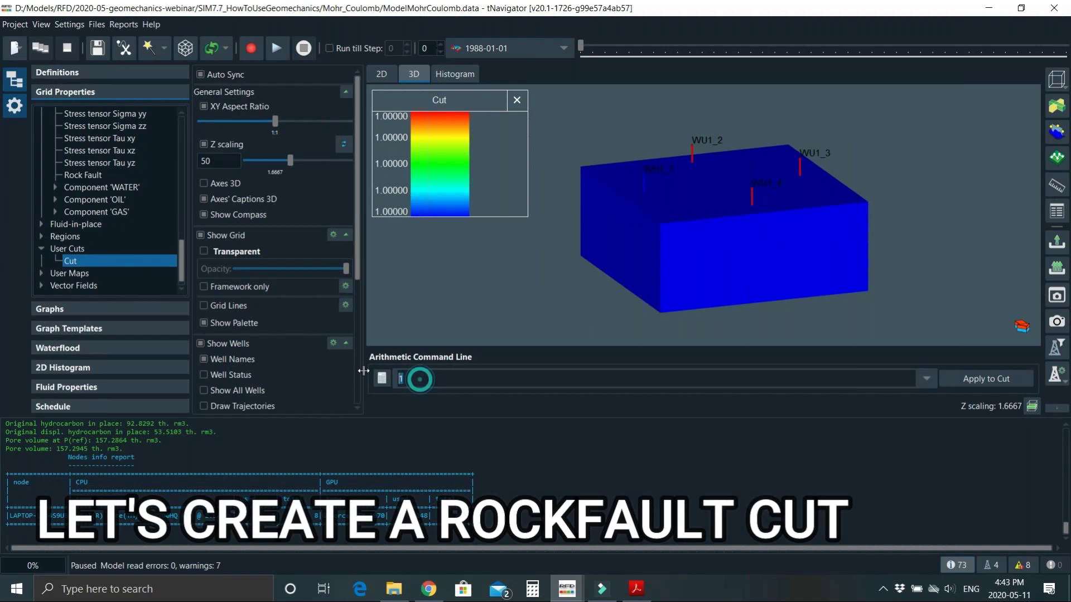
key(BackSpace)
Step: Build the expression RFFC == 1 from the calculated Rock Fault property with the arithmetic calculator, and apply it to the Cut
click(376, 380)
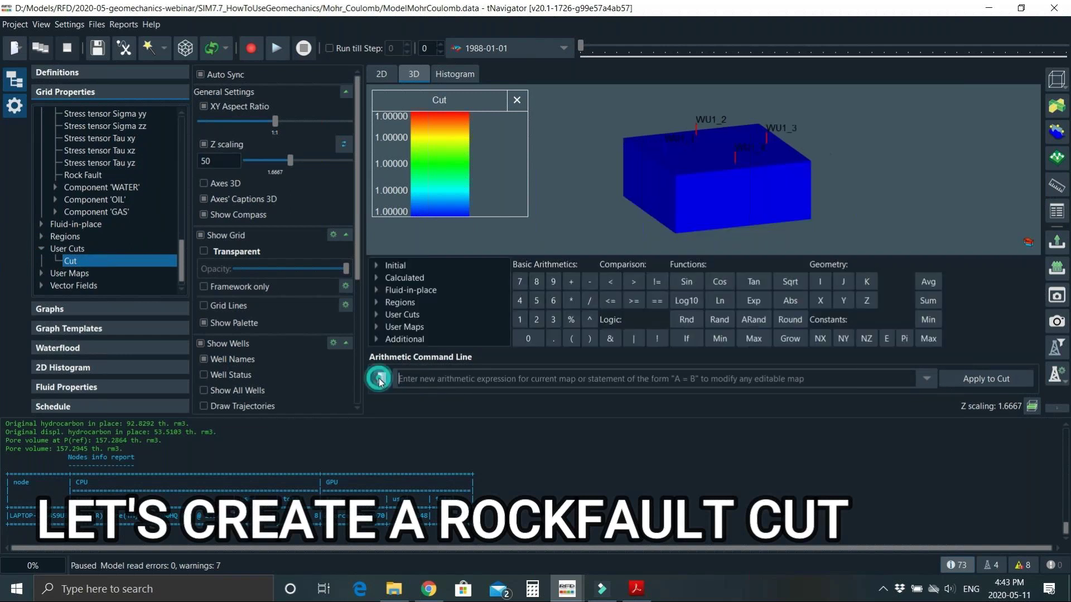
click(377, 315)
click(377, 278)
scroll(404, 294, down, 15)
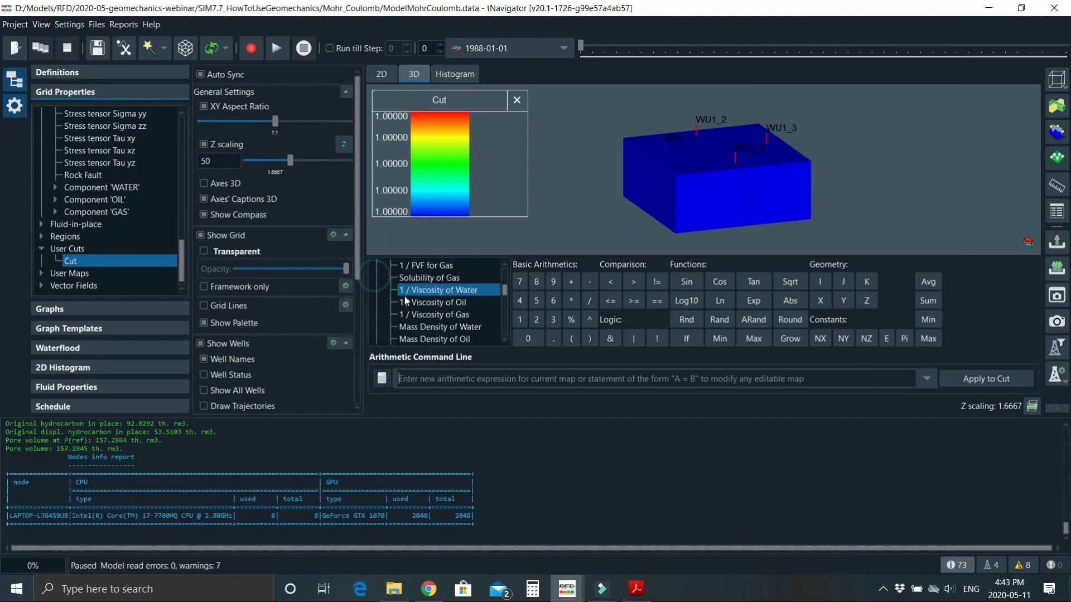
scroll(426, 328, up, 1)
scroll(454, 303, up, 2)
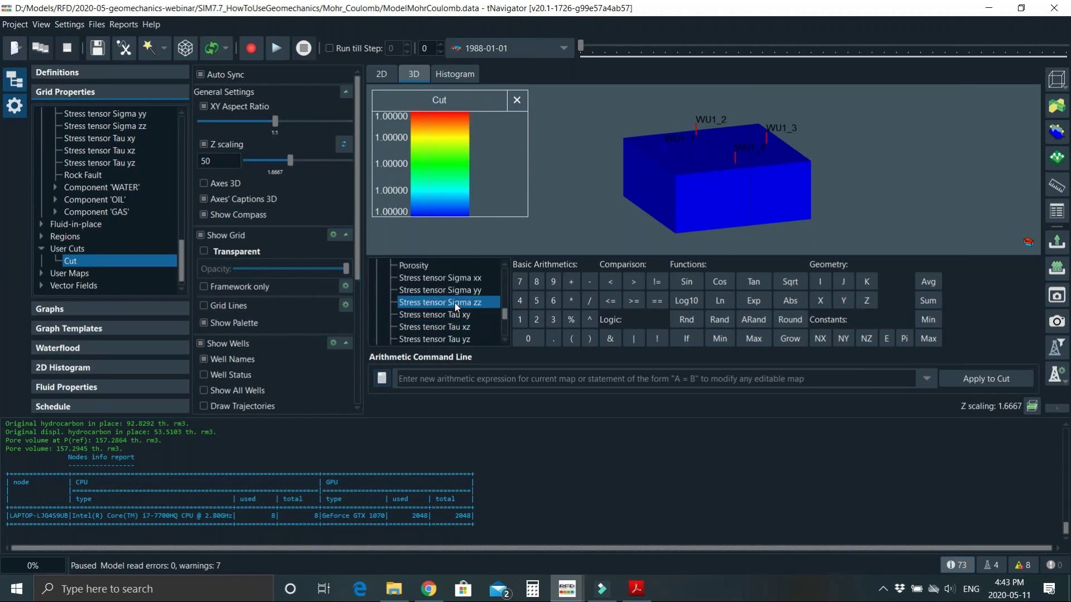
double_click(441, 314)
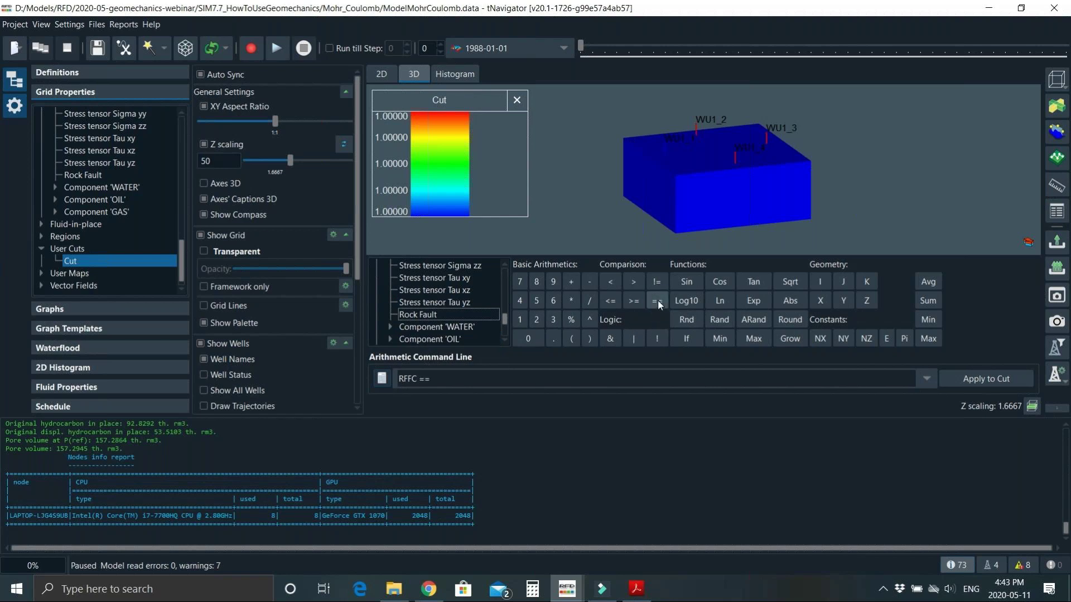
click(965, 373)
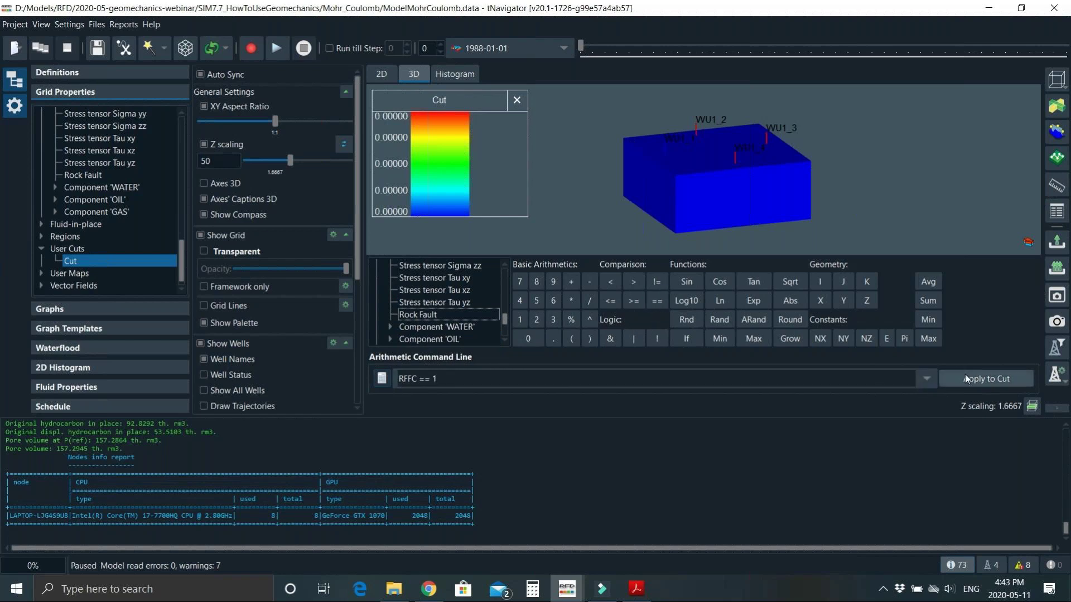
click(381, 378)
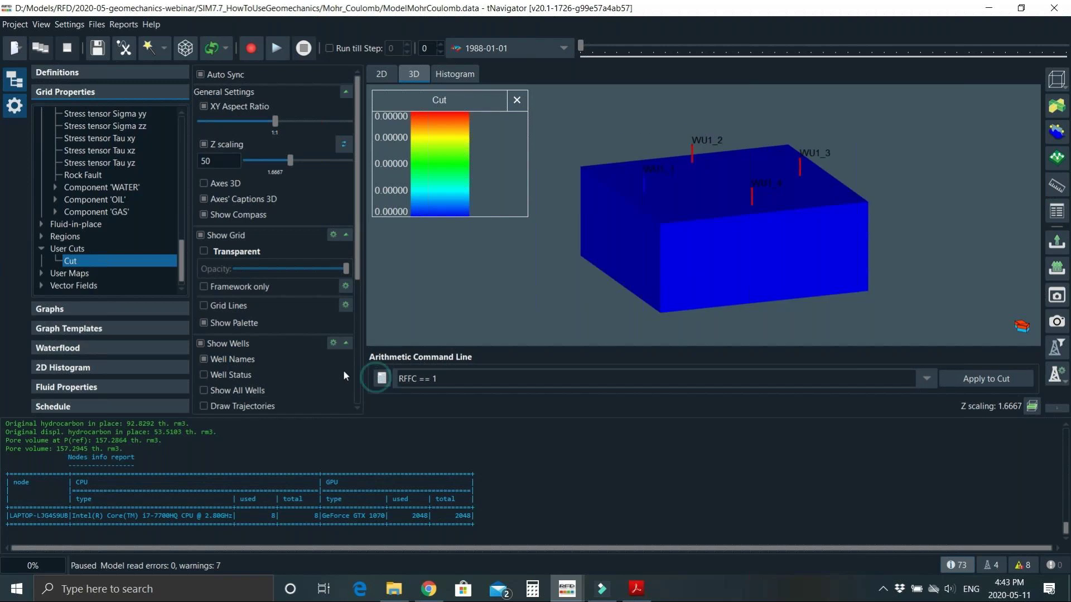
Step: Enable Autoupdate for the Cut in the User Cuts group
right_click(102, 260)
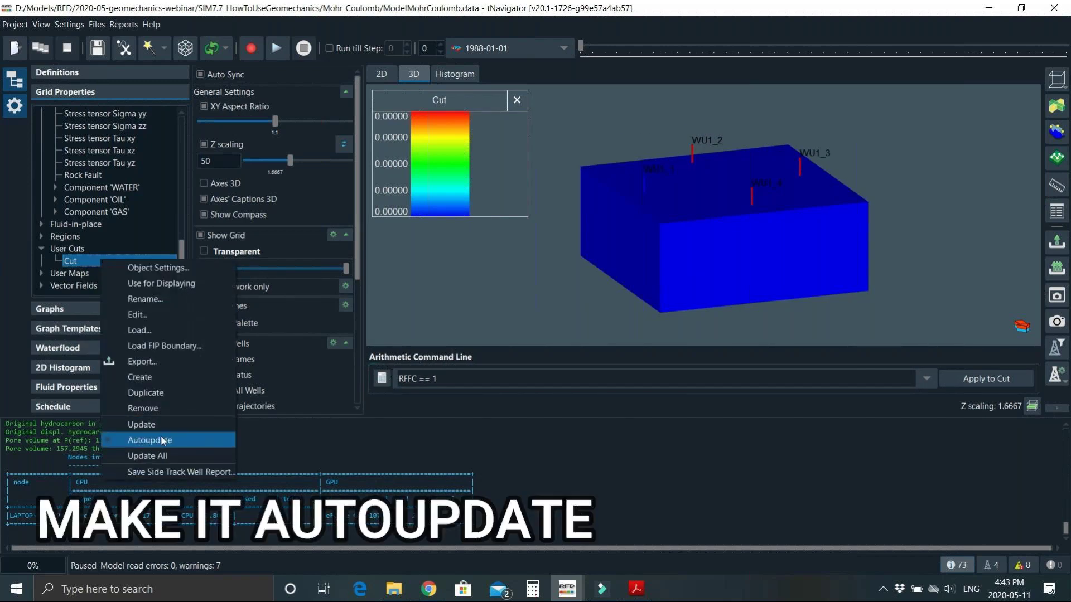
click(154, 440)
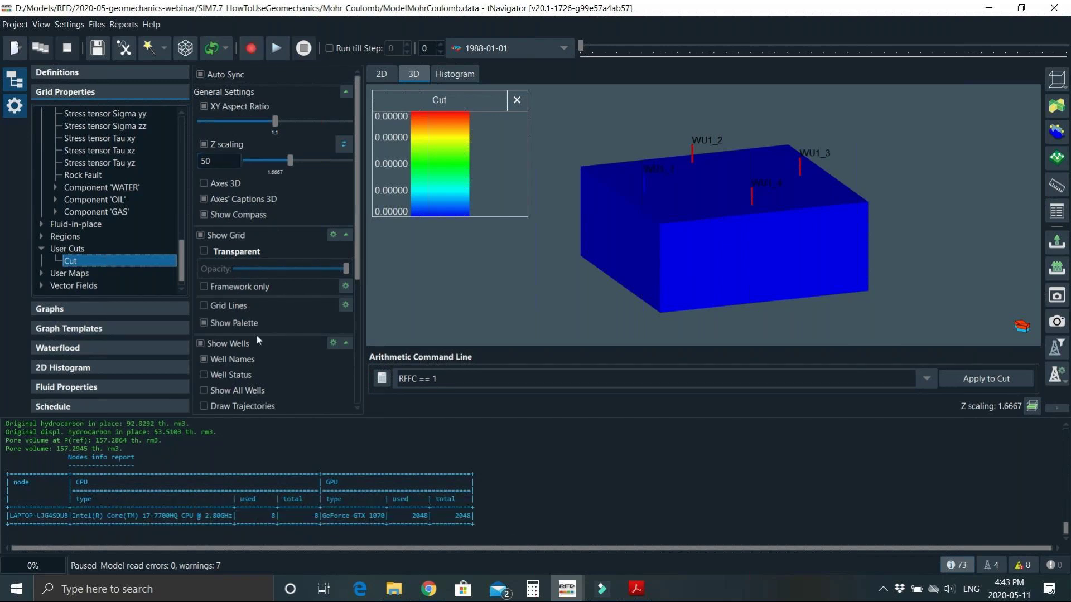
Step: Filter the 3D grid to cells where the Cut is not equal to 0, and start the model calculation
click(357, 369)
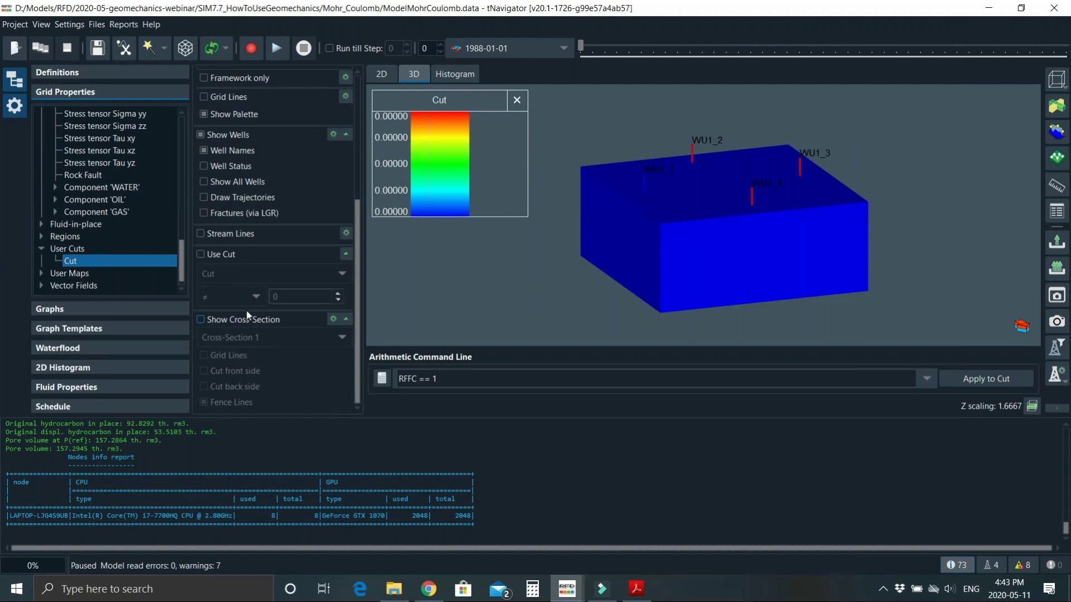
click(209, 256)
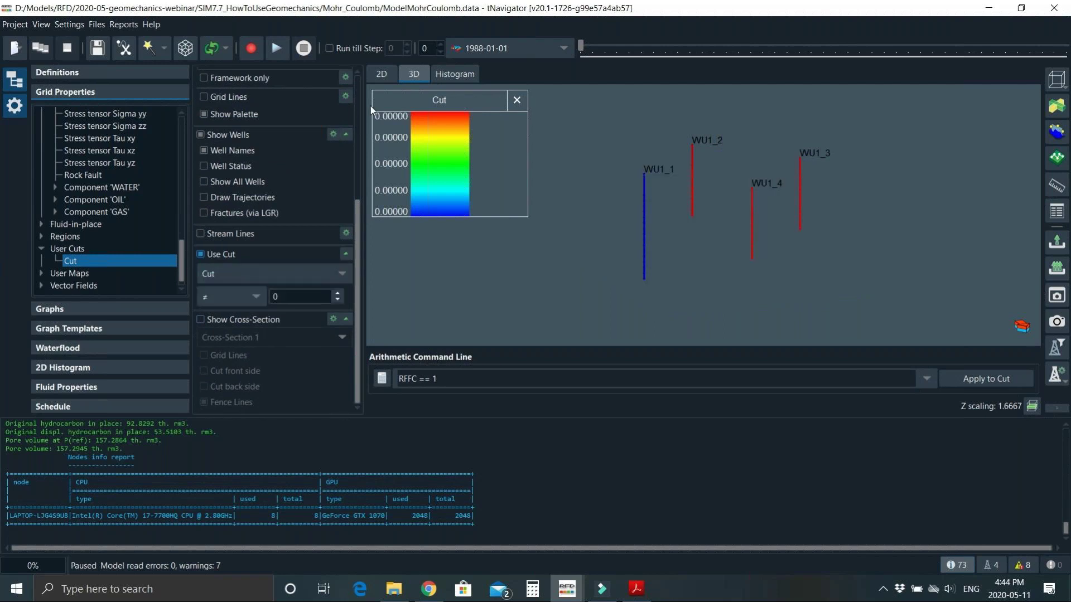
scroll(708, 235, up, 4)
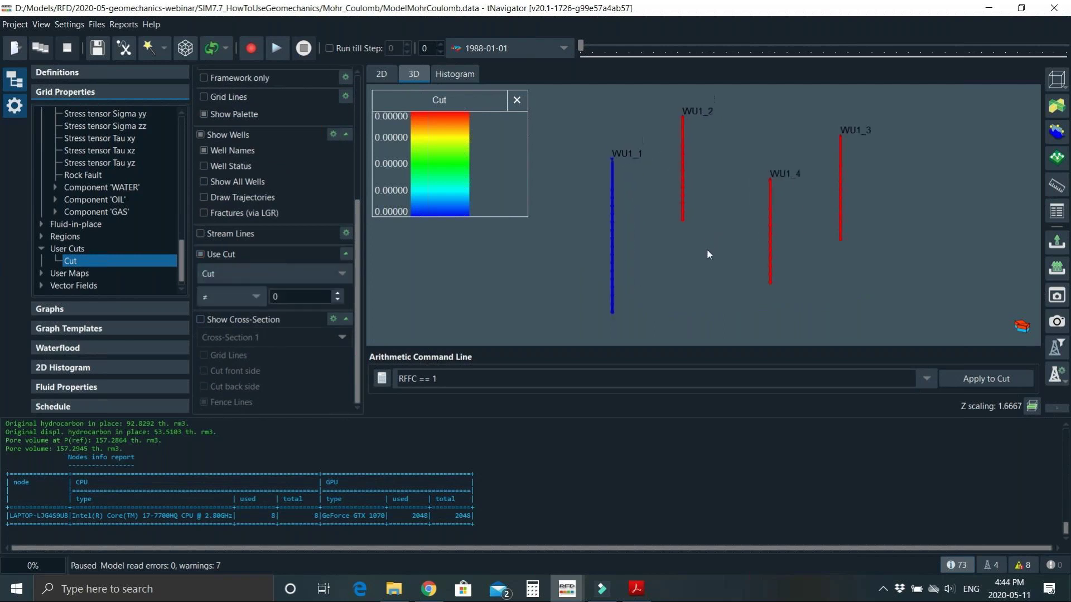
click(251, 49)
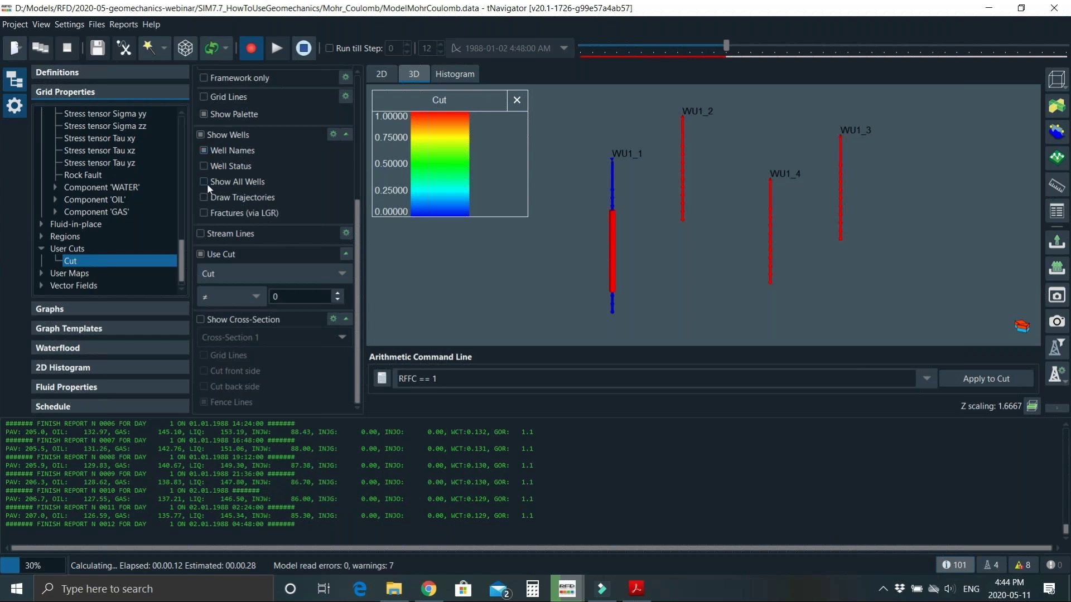
Step: Turn off the cut filter and view Rock Fault, Stress tensor Sigma xx and Porosity on the full 3D grid during the calculation
click(199, 254)
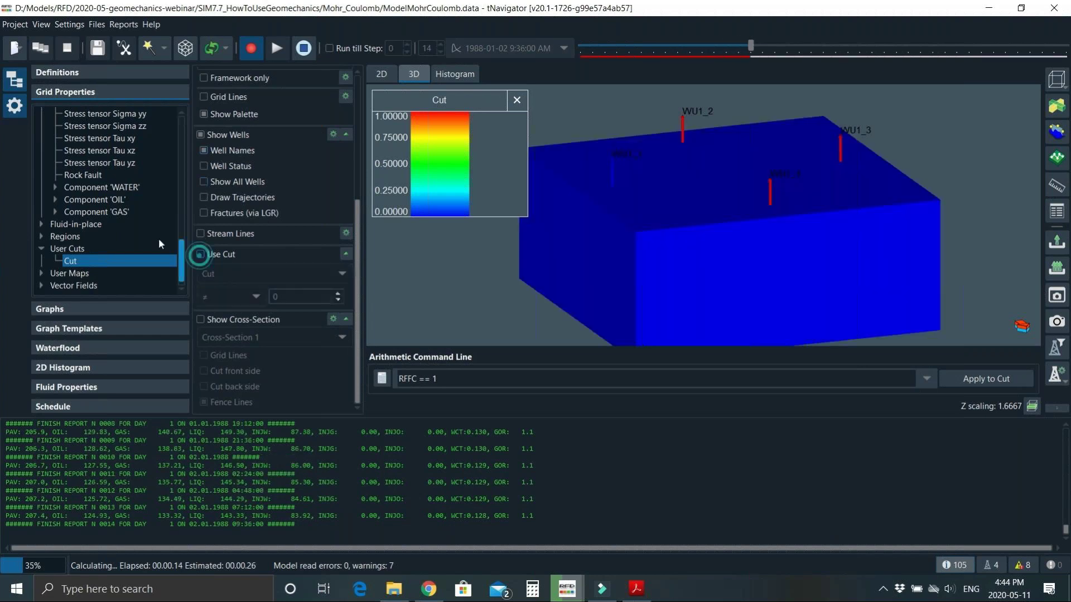
scroll(159, 244, up, 2)
click(102, 249)
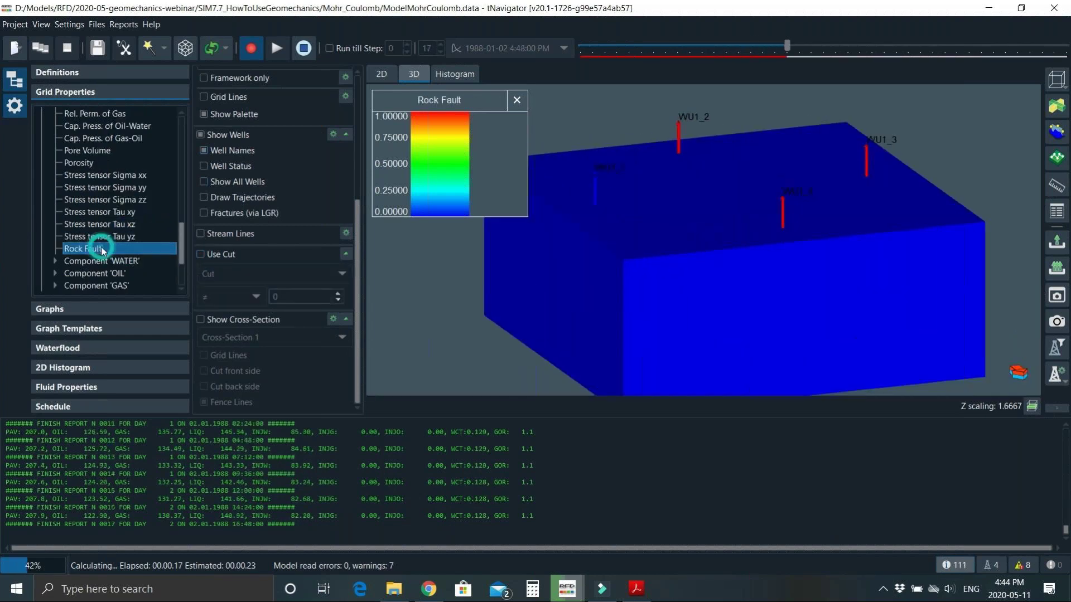
click(111, 176)
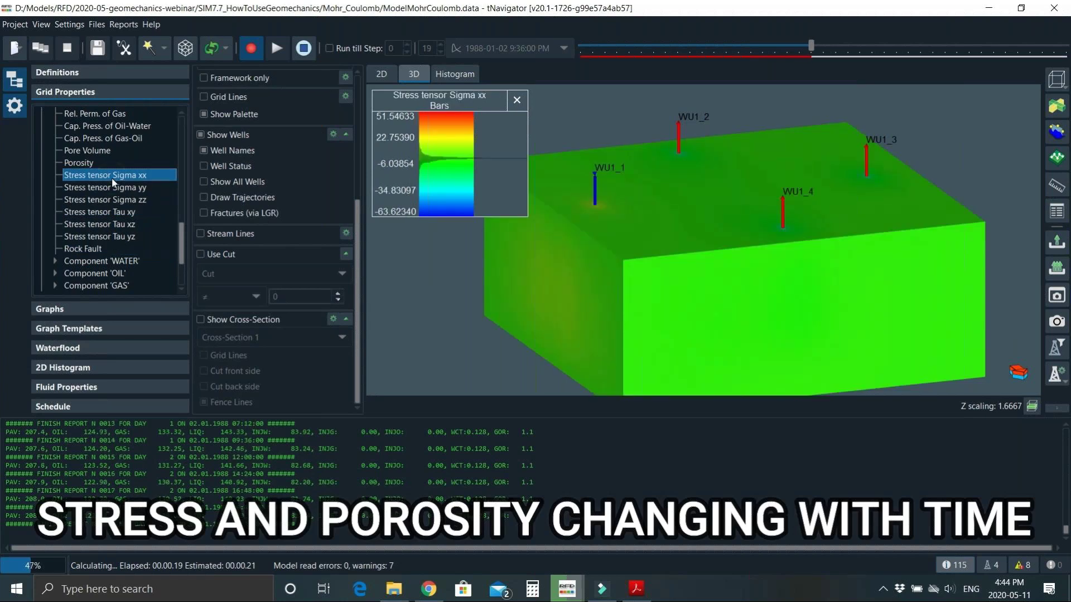
click(116, 165)
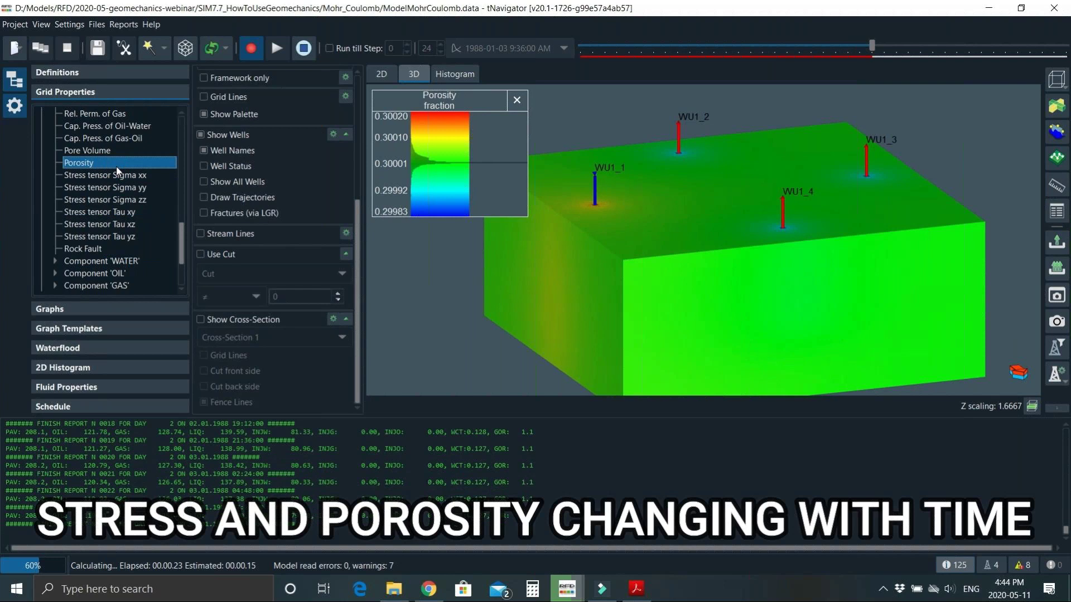
Step: Display the Max Stress vector field on the 2D map, and show it in the 3D view with the cut filter on
scroll(133, 266, down, 3)
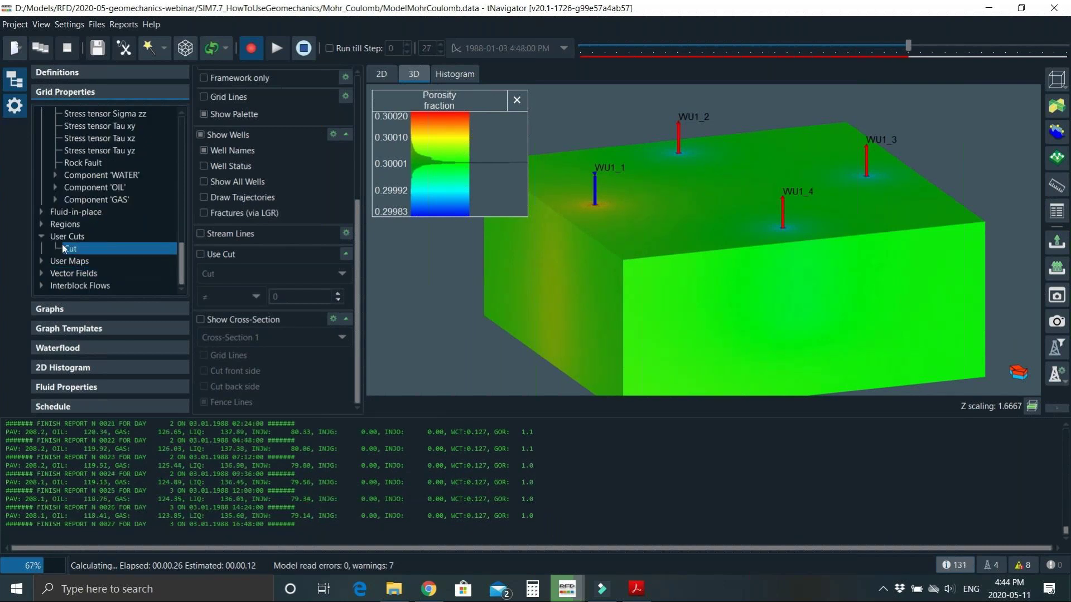
click(381, 74)
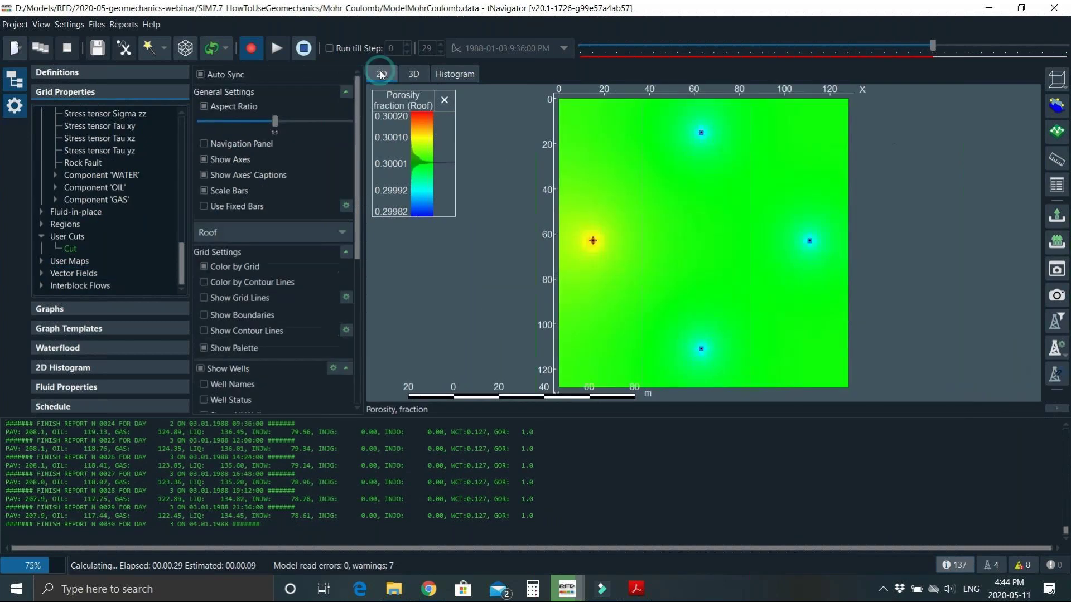
click(41, 274)
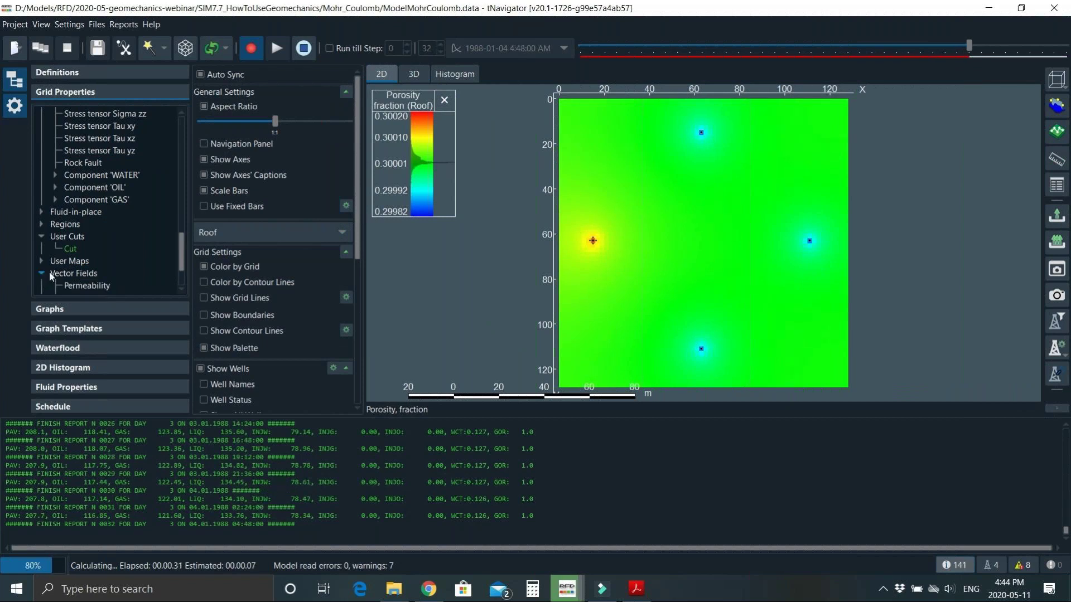
scroll(100, 263, down, 2)
click(100, 262)
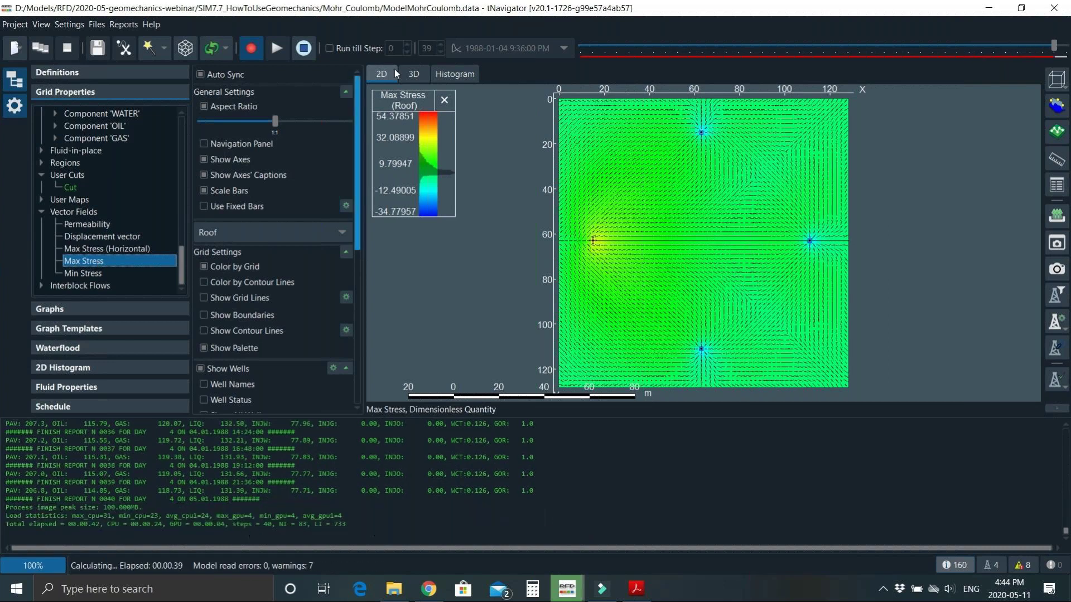
click(414, 75)
Step: Open the simulation model MODELGEOMECH_BC.DATA from the model_geomech_bc folder through the tNavigator main window
click(566, 588)
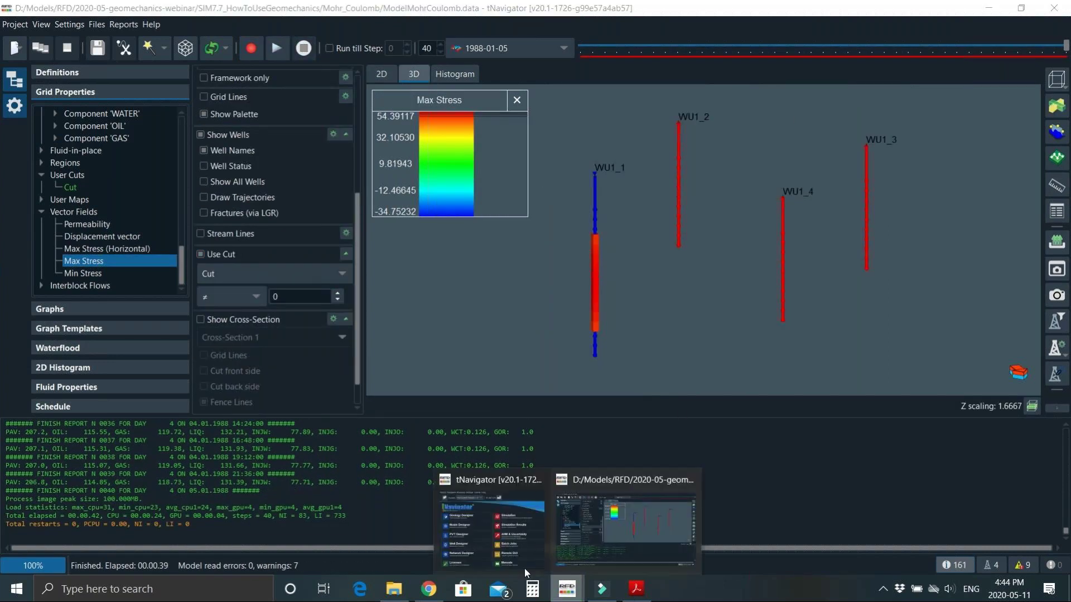
click(489, 496)
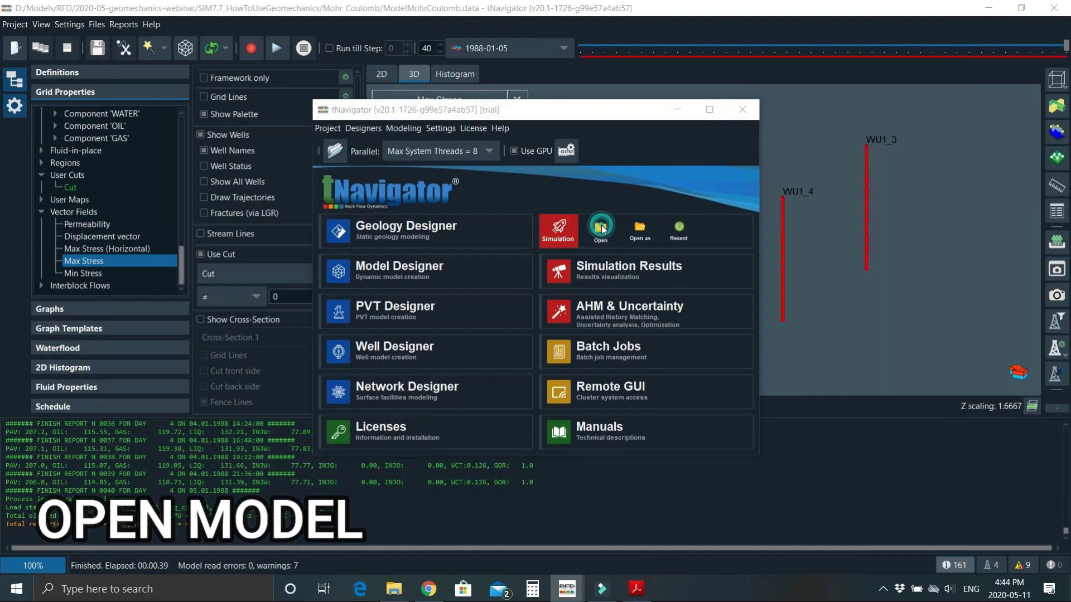
click(601, 224)
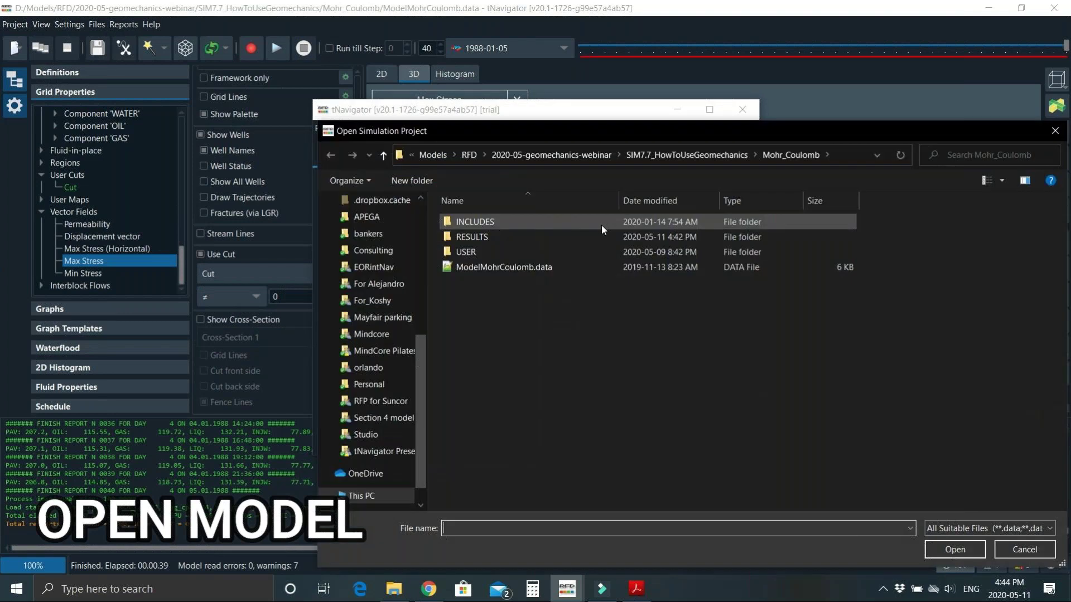
click(719, 153)
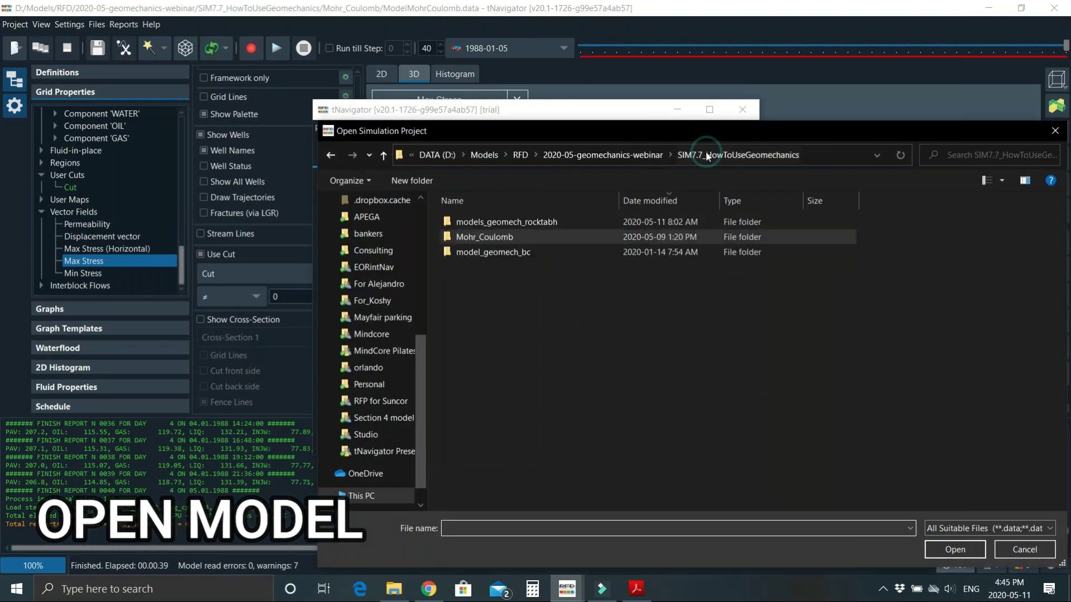
double_click(500, 251)
click(503, 238)
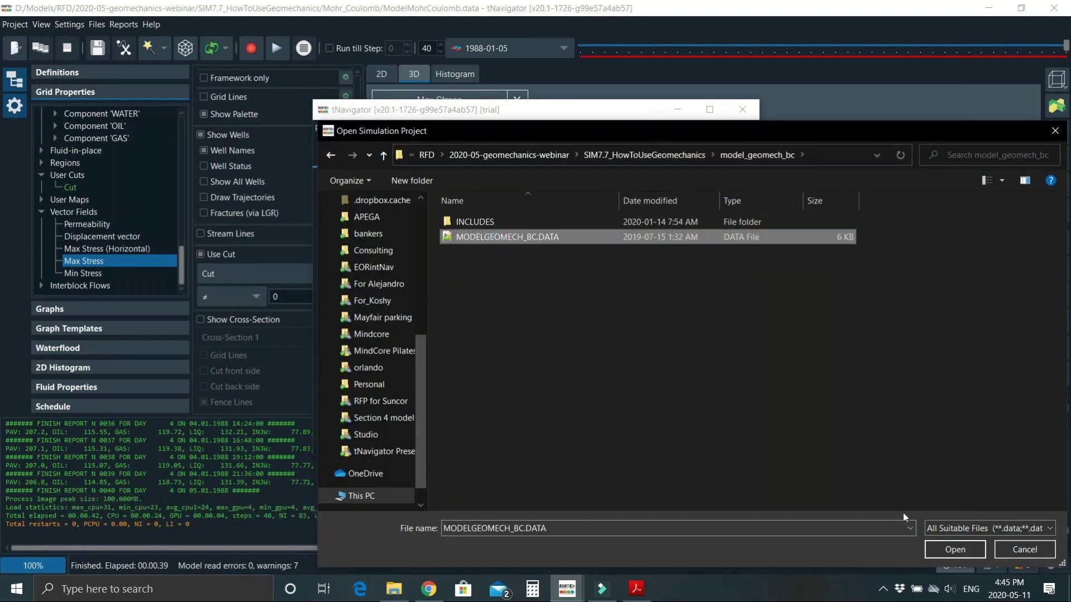
click(952, 552)
mouse_move(595, 390)
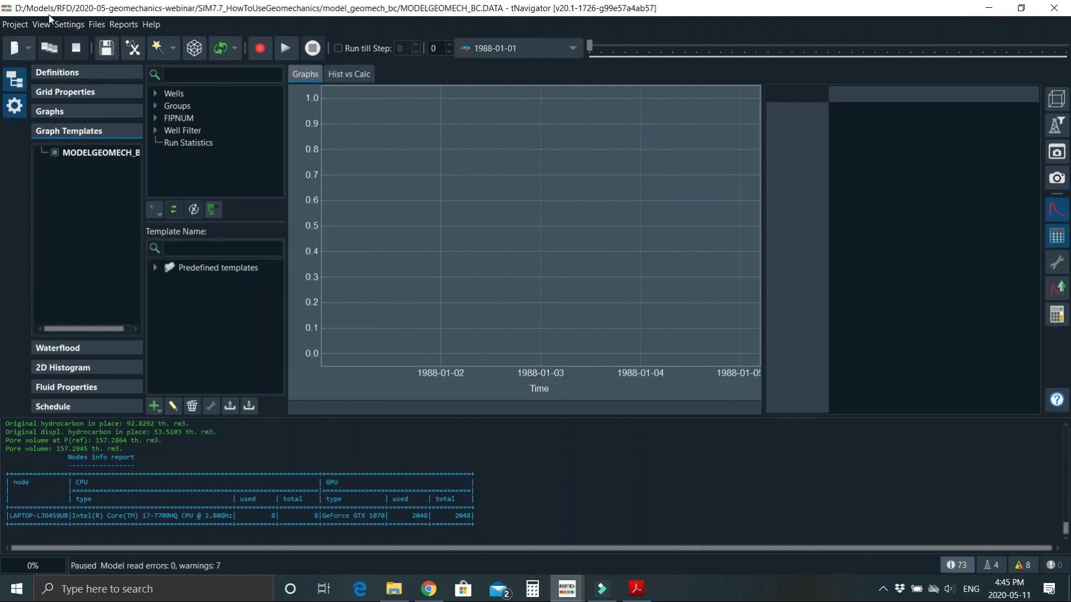
Step: Open the MODELGEOMECH_BC.DATA file in the text editor and highlight the GEOMECH keyword with its FE option
click(96, 26)
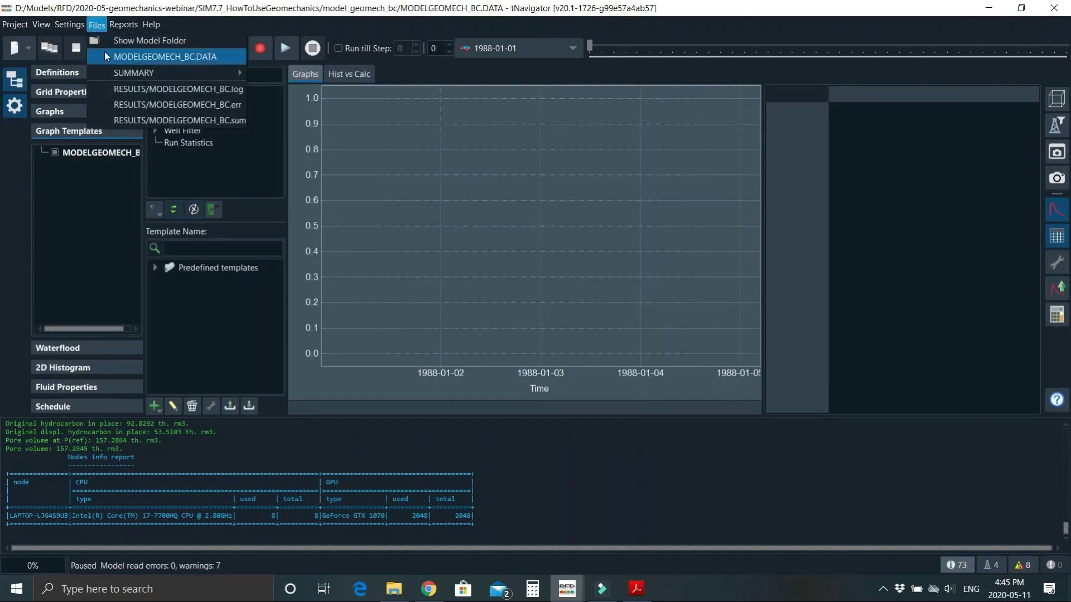
click(105, 55)
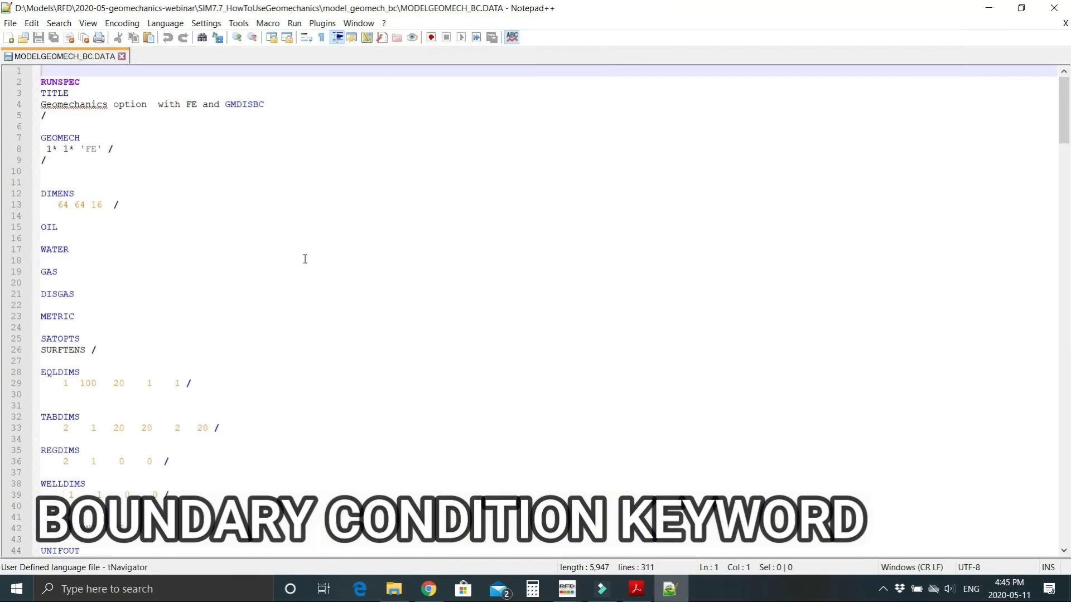
drag(16, 161, 15, 137)
Step: Examine the GMPSTBC and commented-out GMDISBC boundary condition keywords, and close the data file and text editor
scroll(283, 315, down, 20)
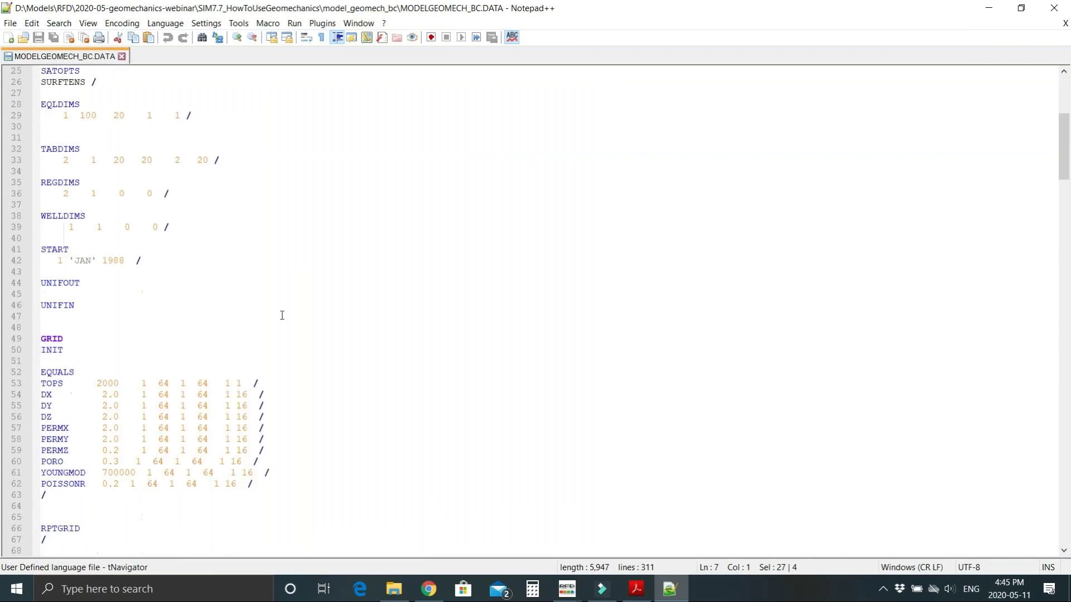
scroll(281, 315, down, 20)
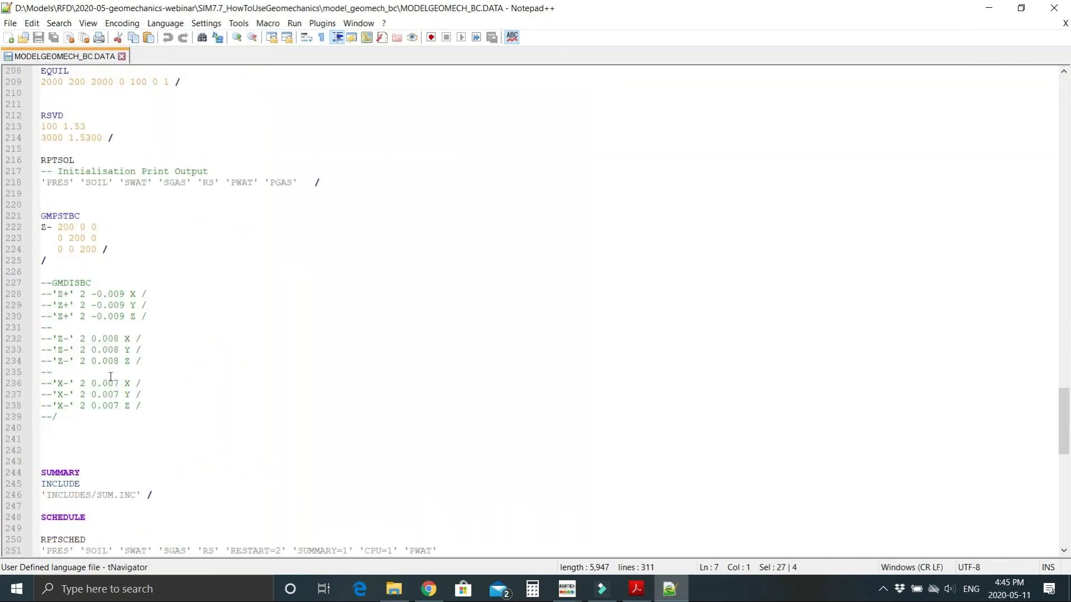
drag(53, 270, 40, 215)
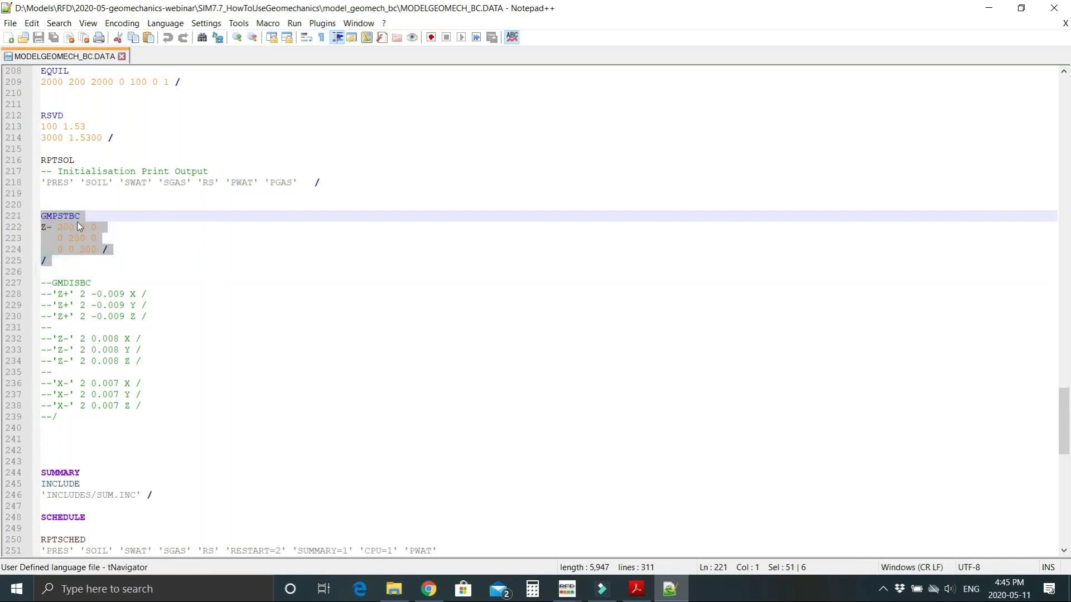
click(347, 329)
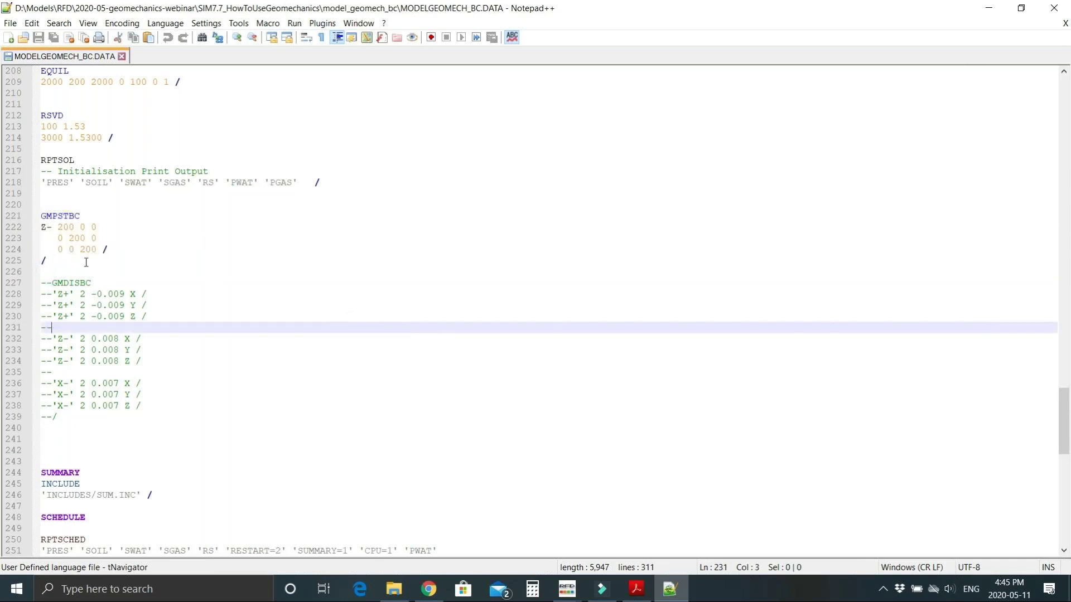
click(85, 262)
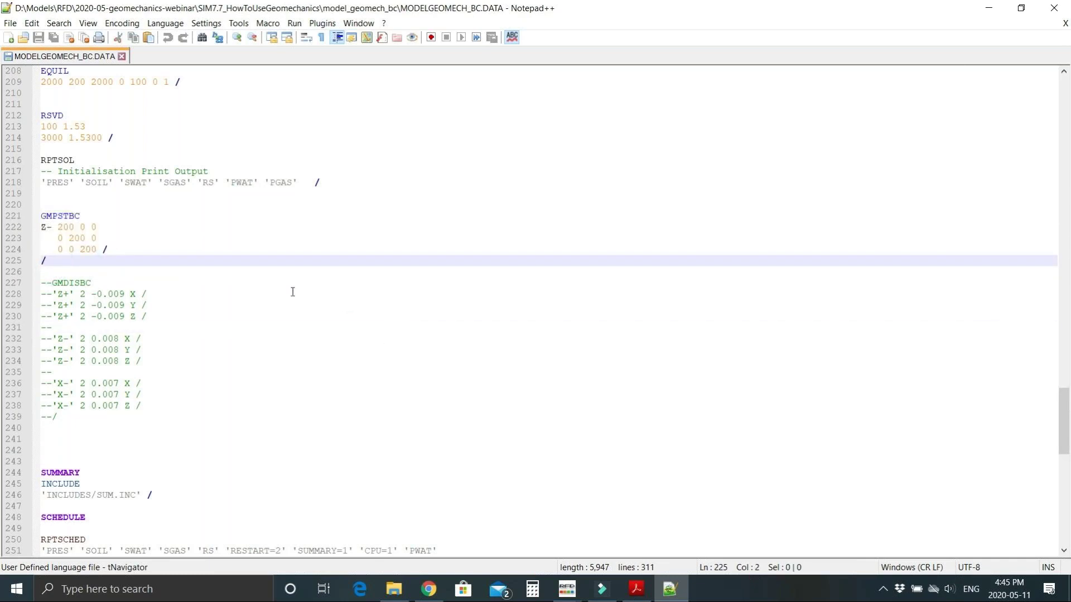
click(121, 57)
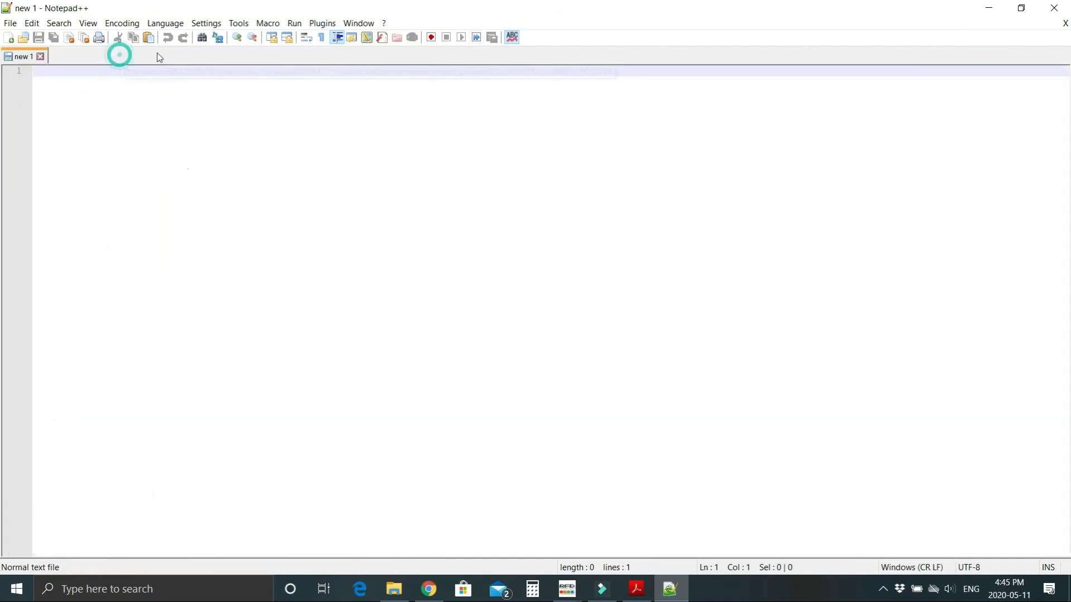
click(1054, 8)
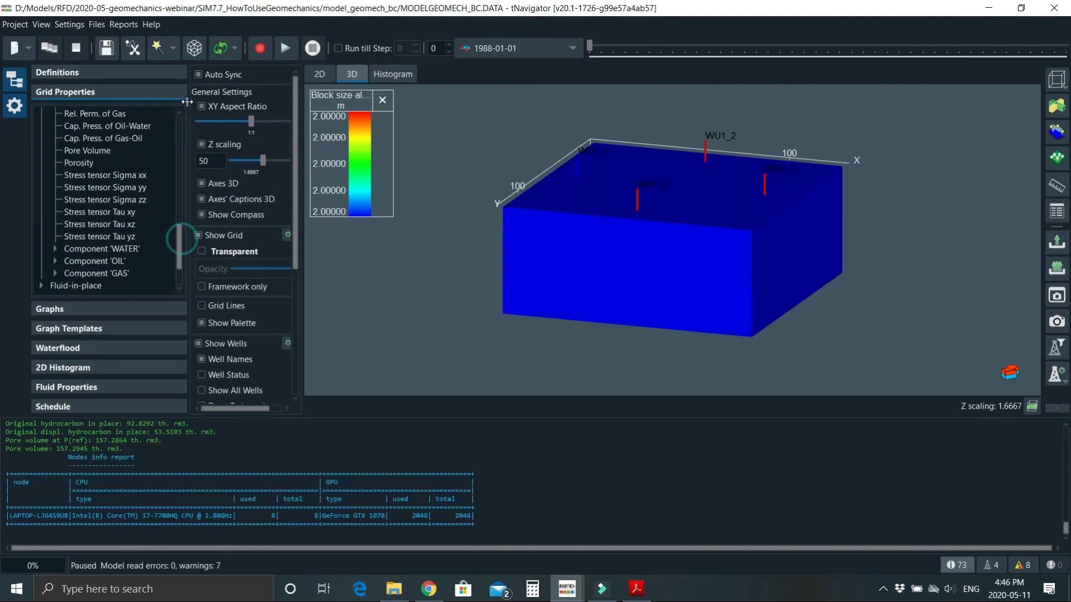
Step: Display the Displacement vector field in the 3D view and widen its colour palette to fit the full title
scroll(150, 189, down, 2)
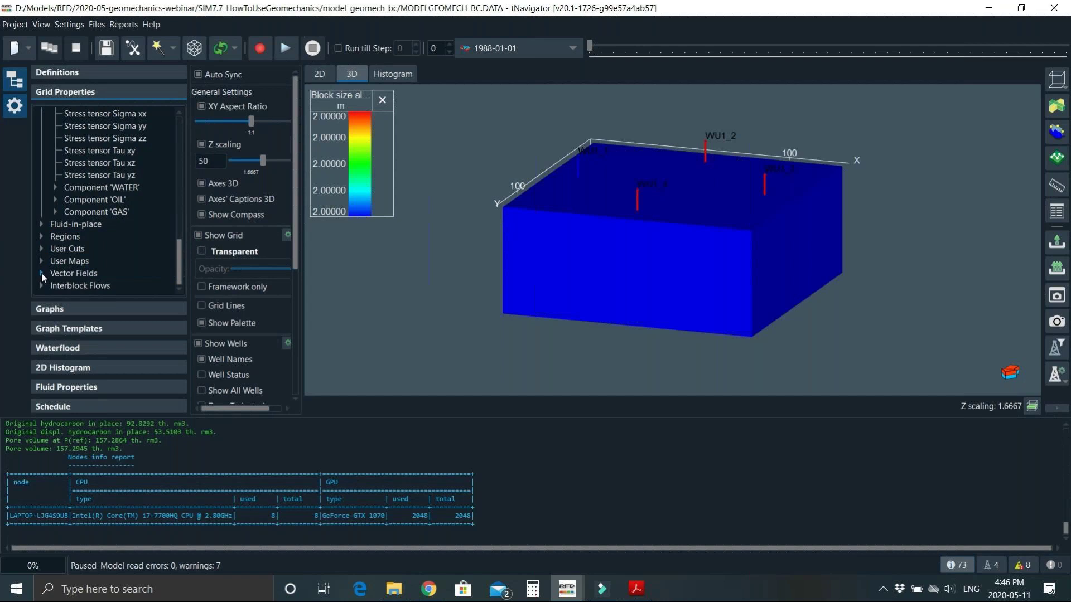
click(41, 273)
click(103, 237)
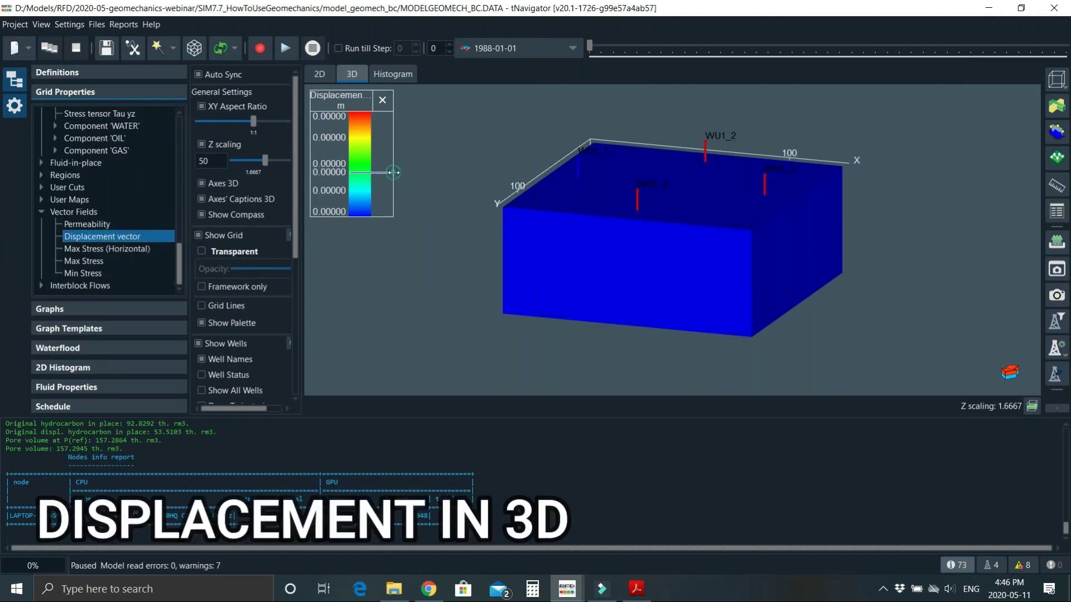
drag(393, 167, 450, 166)
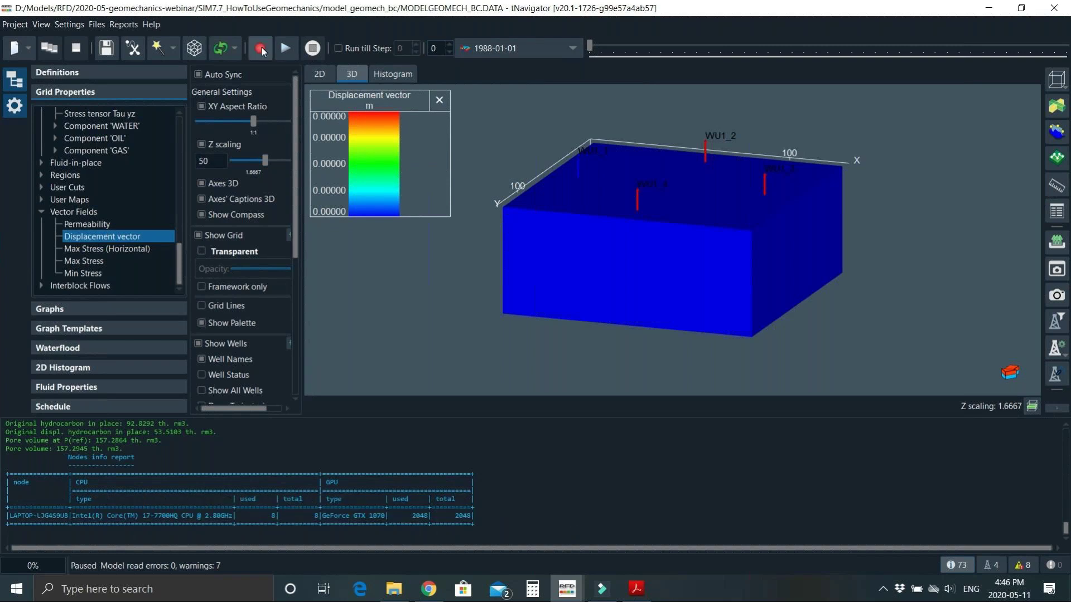
Step: Widen the 3D display settings area and show the roof deformation surface above the model
drag(303, 95, 336, 96)
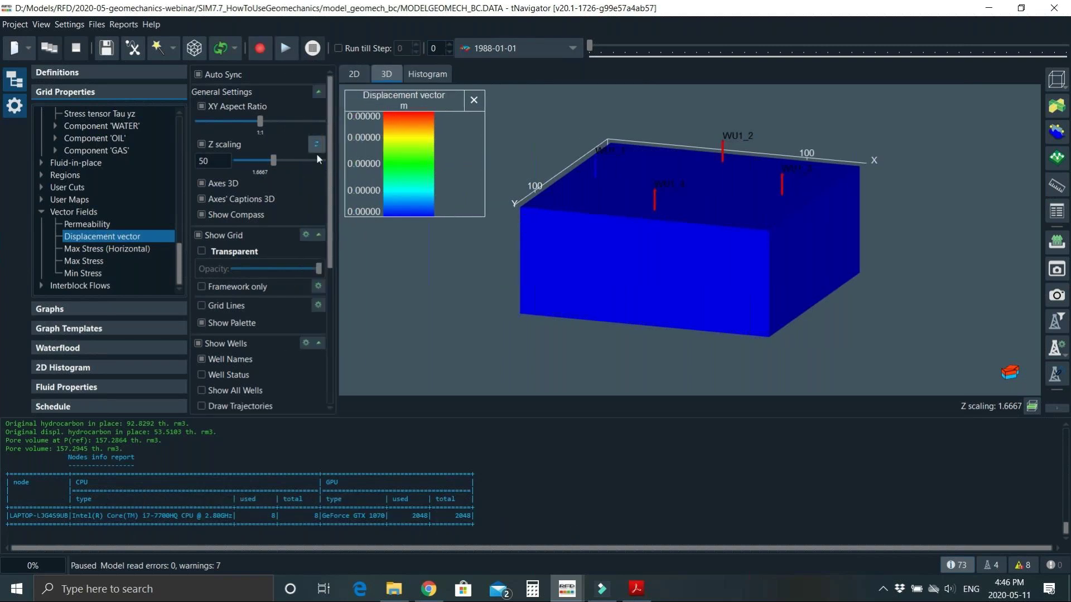
scroll(293, 252, down, 5)
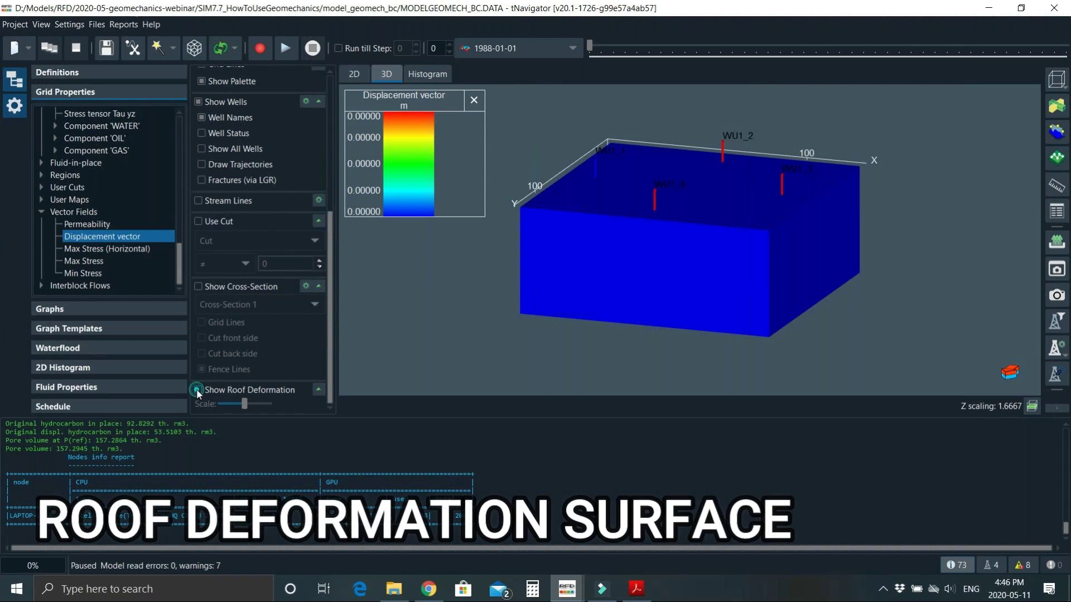
click(198, 390)
scroll(698, 152, up, 2)
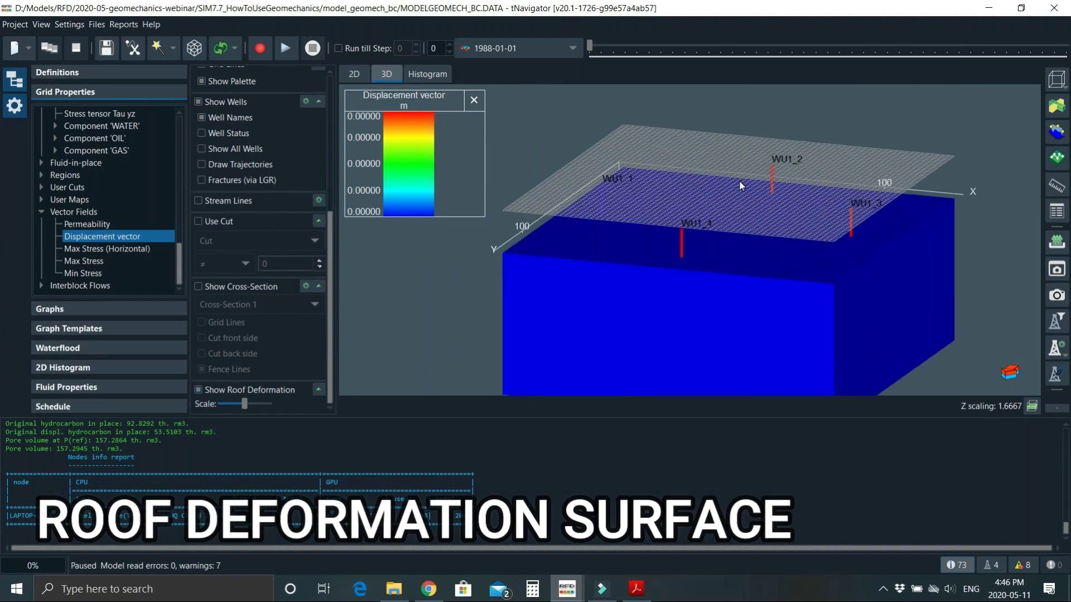
Step: Run the simulation and rotate the 3D model to view the roof deformation around the wells from the opposite side
click(257, 49)
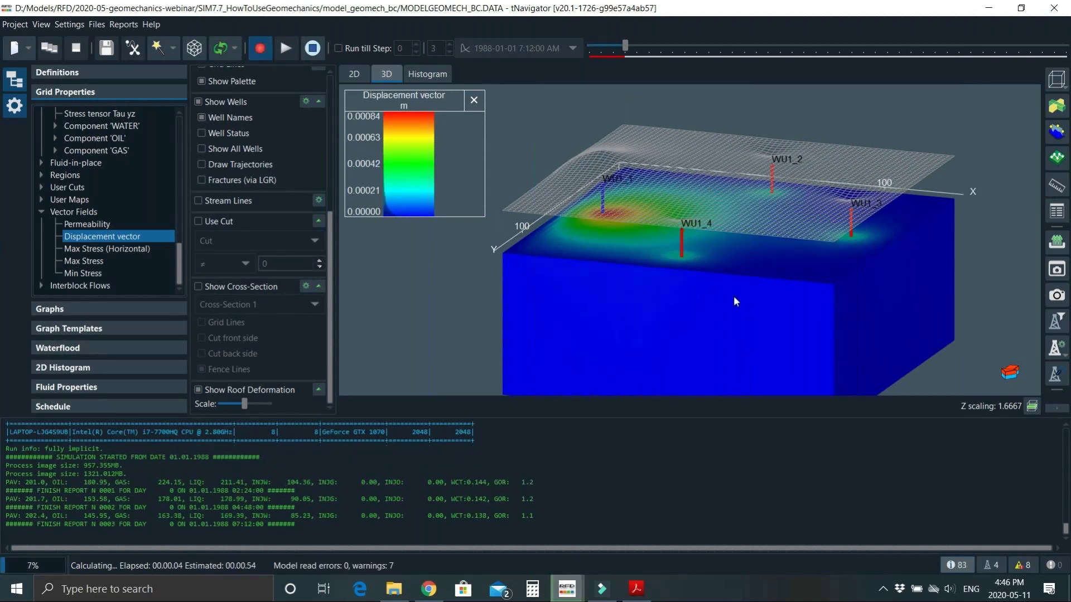
scroll(709, 290, up, 3)
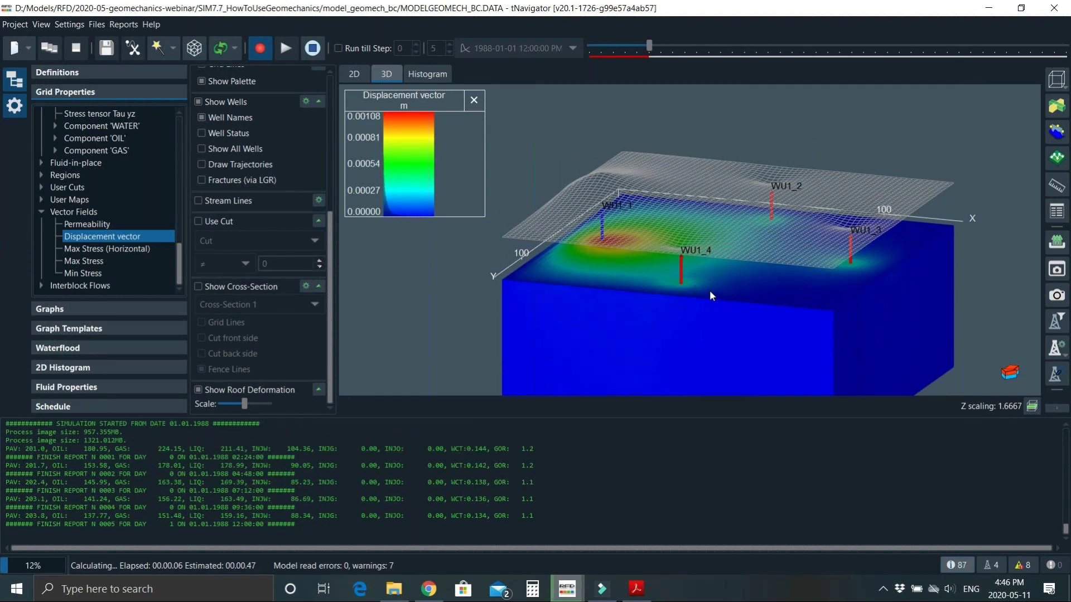
middle_drag(709, 291, 719, 307)
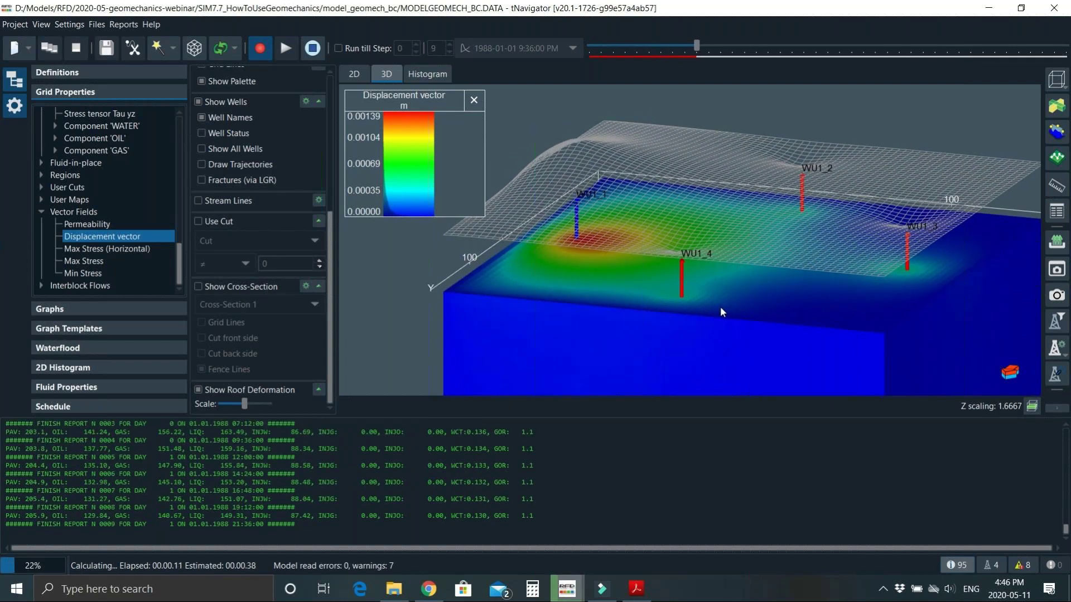
drag(616, 300, 628, 295)
middle_drag(628, 296, 741, 282)
drag(741, 283, 825, 234)
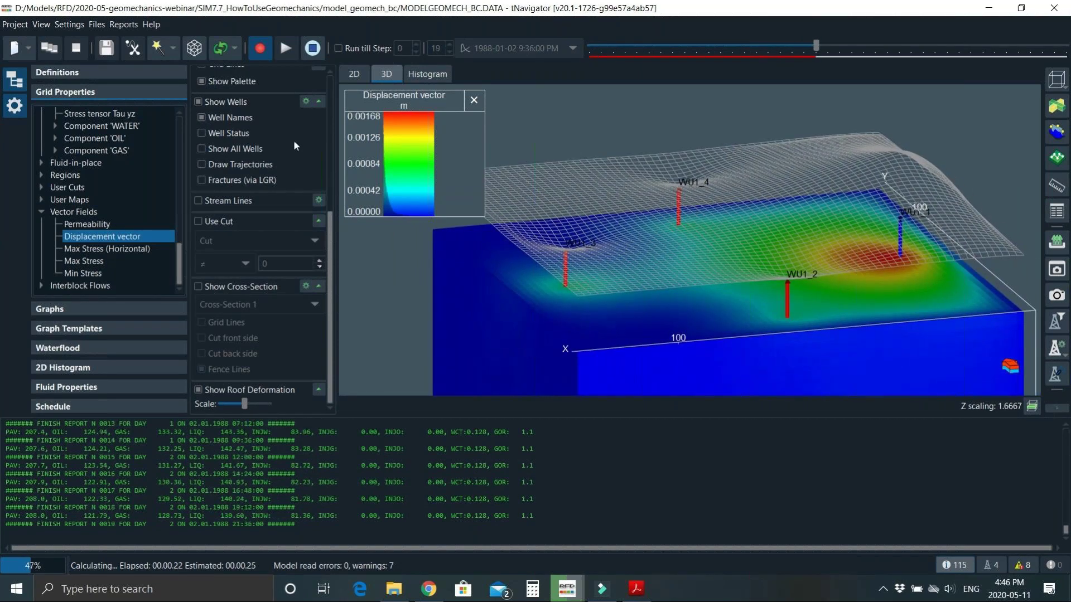
Step: Hide the 3D axes and slightly increase the scale of the roof deformation surface
click(330, 103)
click(229, 185)
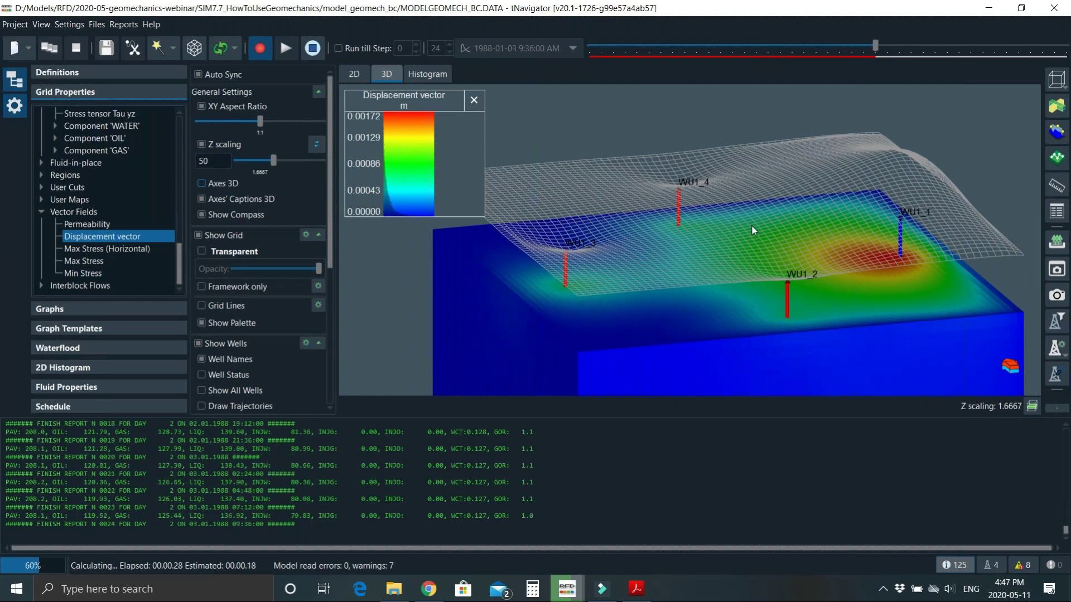
click(330, 380)
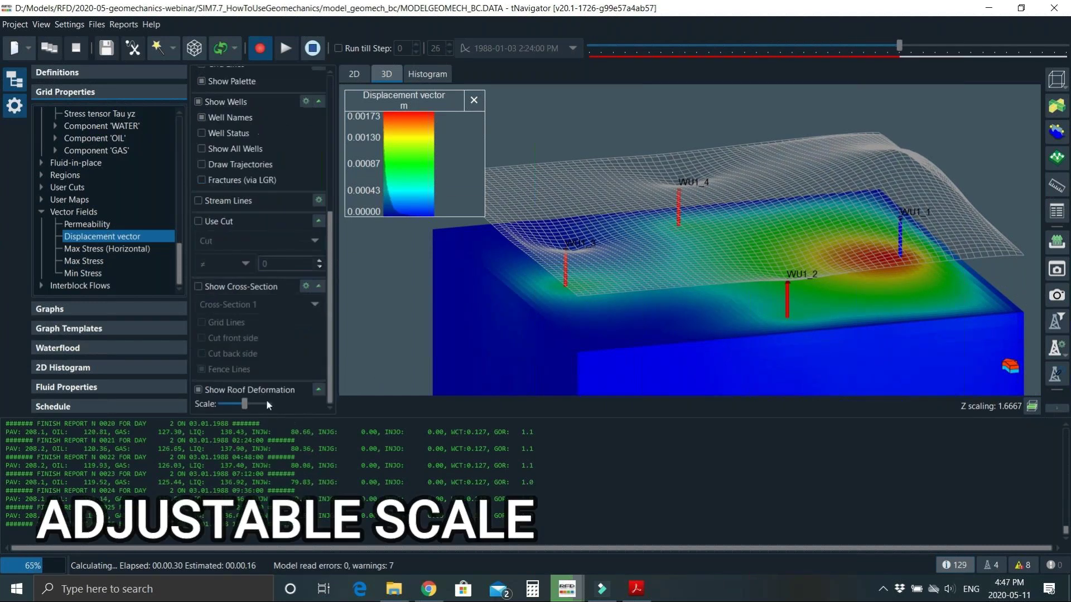
mouse_move(246, 404)
mouse_down()
mouse_move(268, 401)
mouse_move(230, 395)
mouse_move(250, 396)
mouse_up()
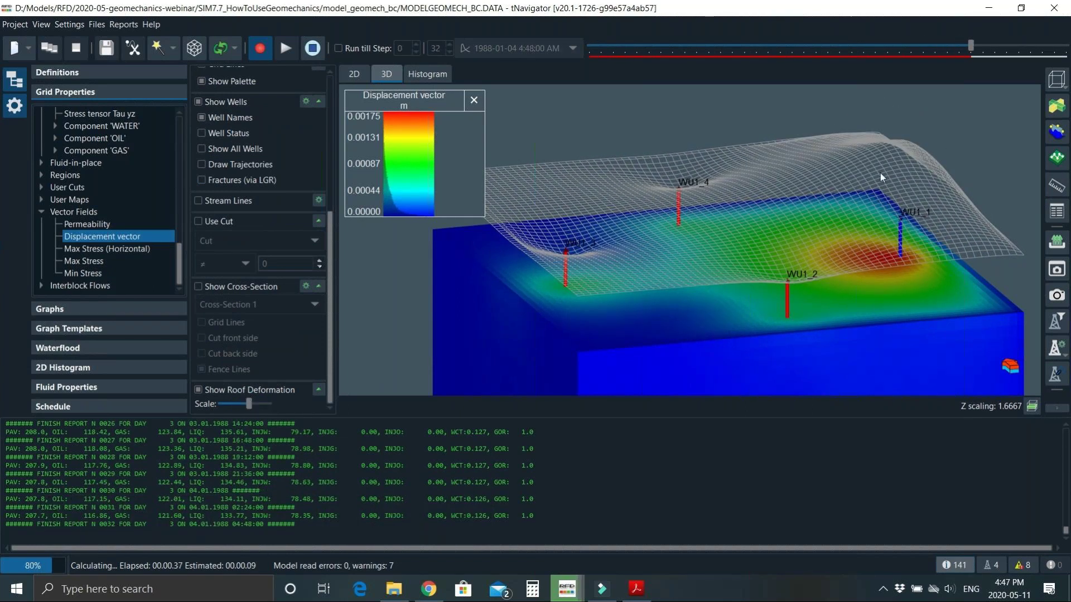
scroll(801, 250, down, 1)
scroll(800, 250, down, 2)
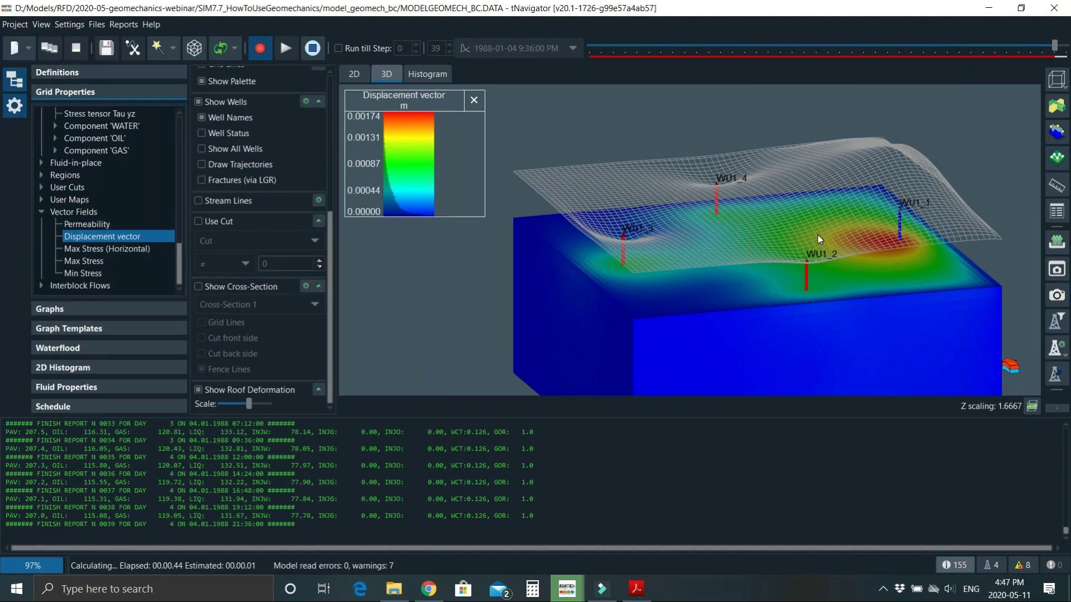
drag(818, 236, 843, 238)
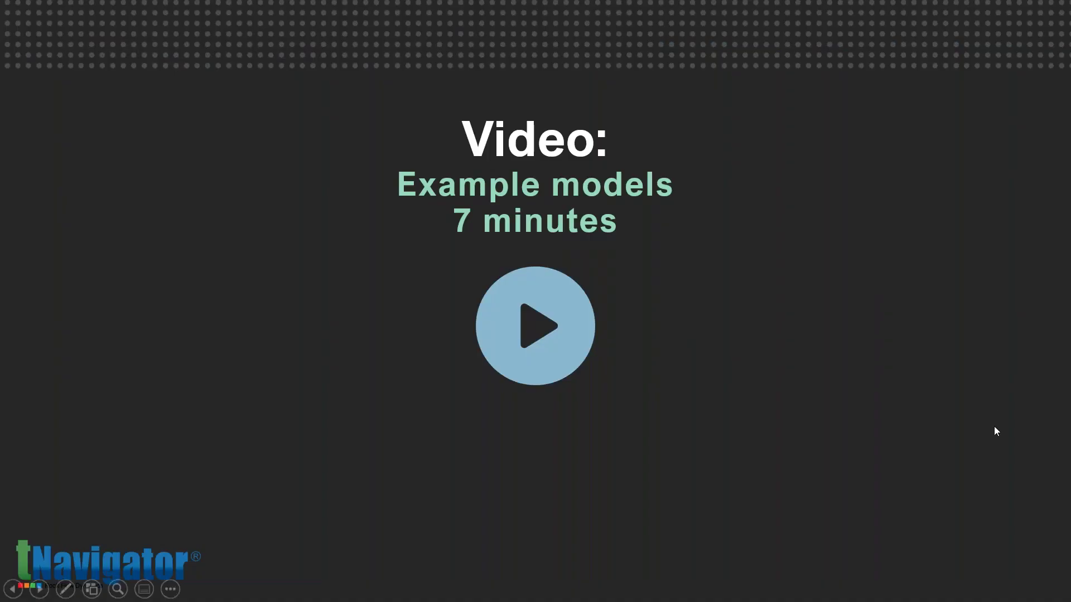
key(Right)
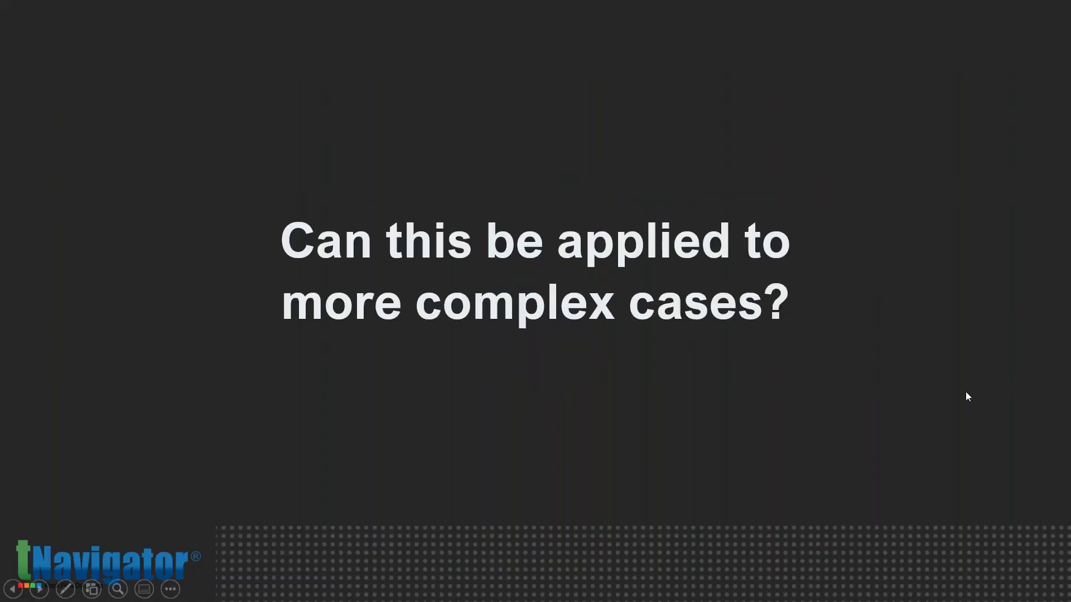